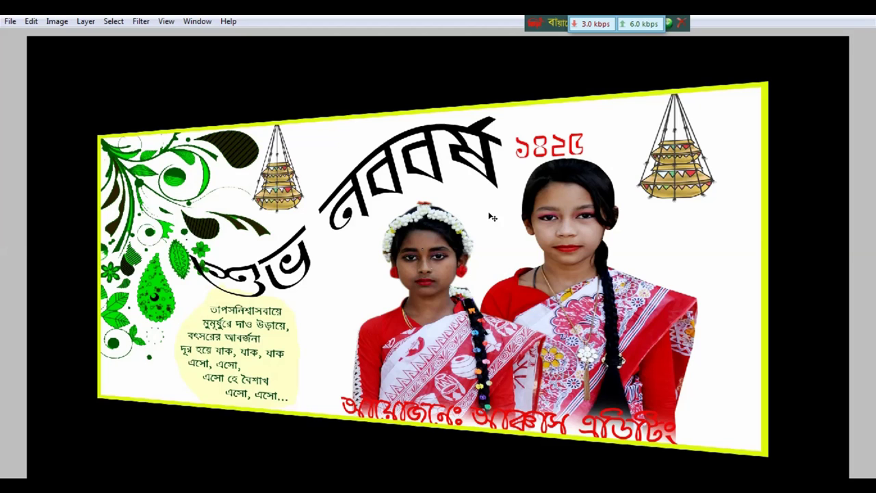
Leave full-screen, restore the toolbox and panels, and zoom to see the whole Untitled-3 banner.
{"action": "key", "text": "f"}
{"action": "key", "text": "f"}
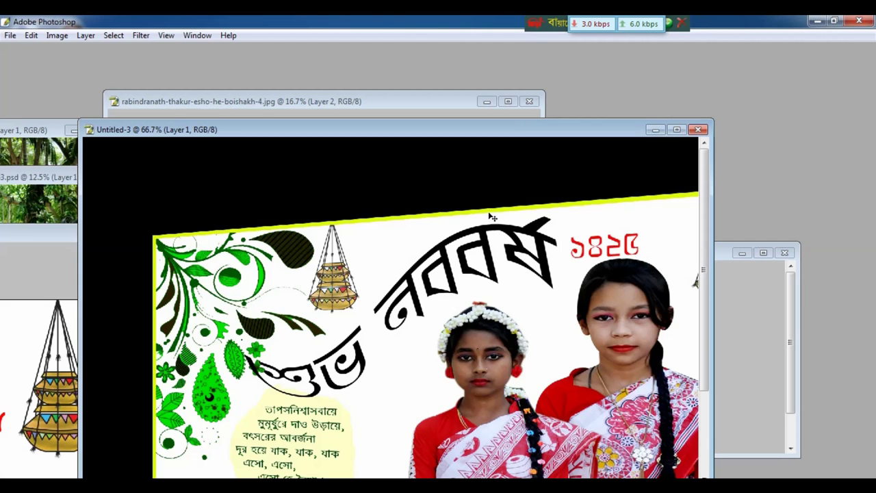
{"action": "key", "text": "Tab"}
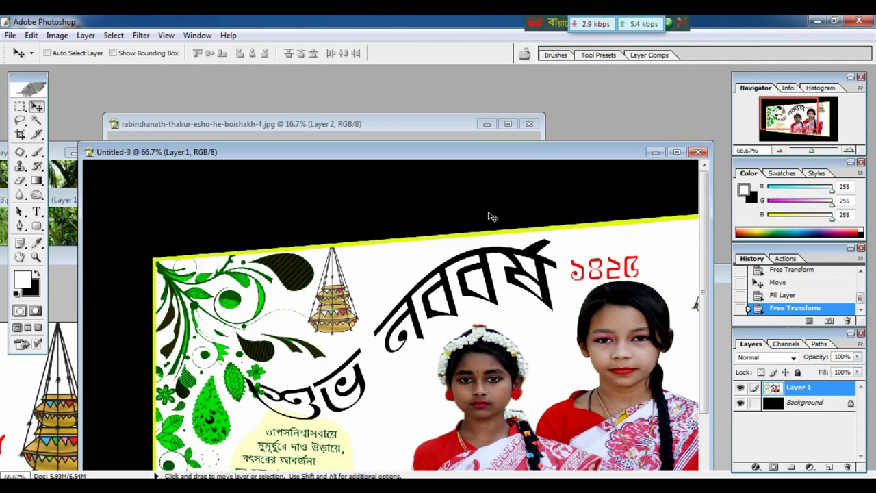
{"action": "key", "text": "ctrl+minus"}
{"action": "key", "text": "ctrl+minus"}
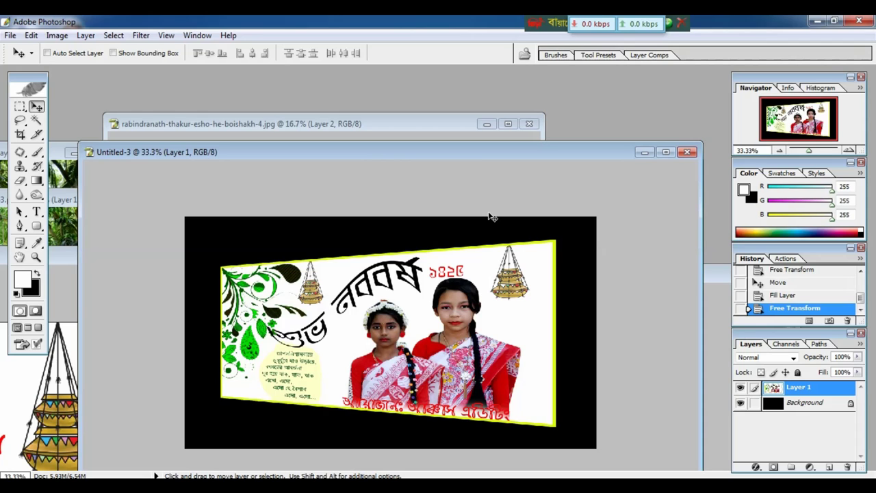
{"action": "key", "text": "ctrl+plus"}
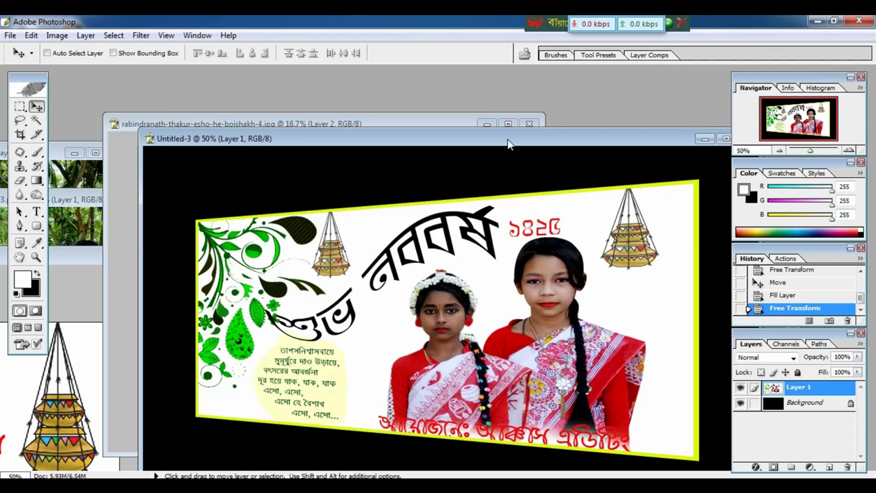
{"action": "key", "text": "ctrl+minus"}
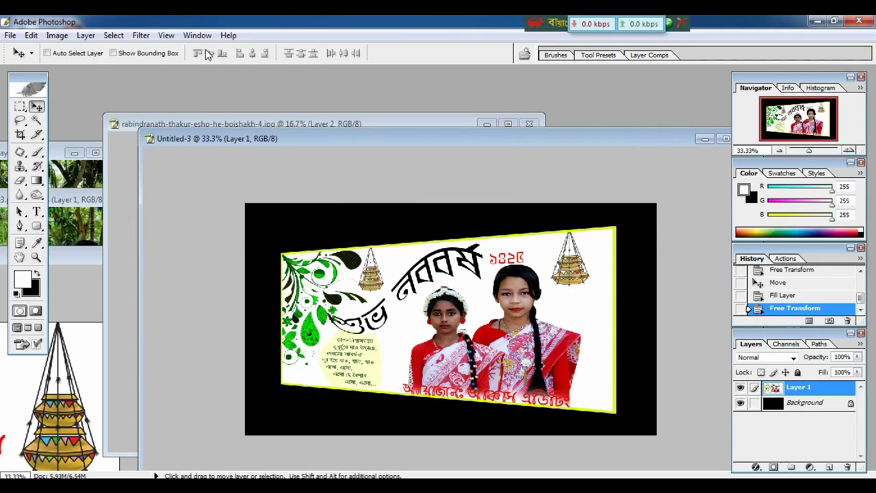
{"action": "left_click", "coordinate": [11, 36]}
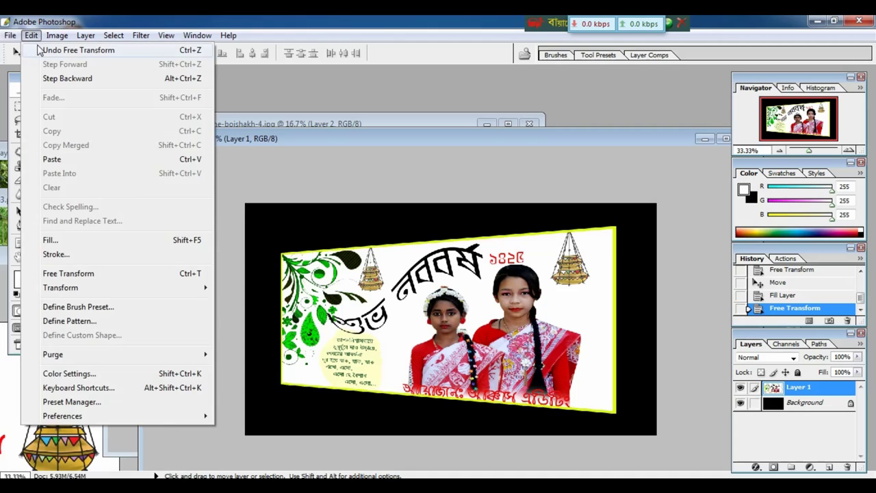
Make a new document with width 1920, height 1080 pixels and resolution 72 pixels/inch.
{"action": "left_click", "coordinate": [32, 51]}
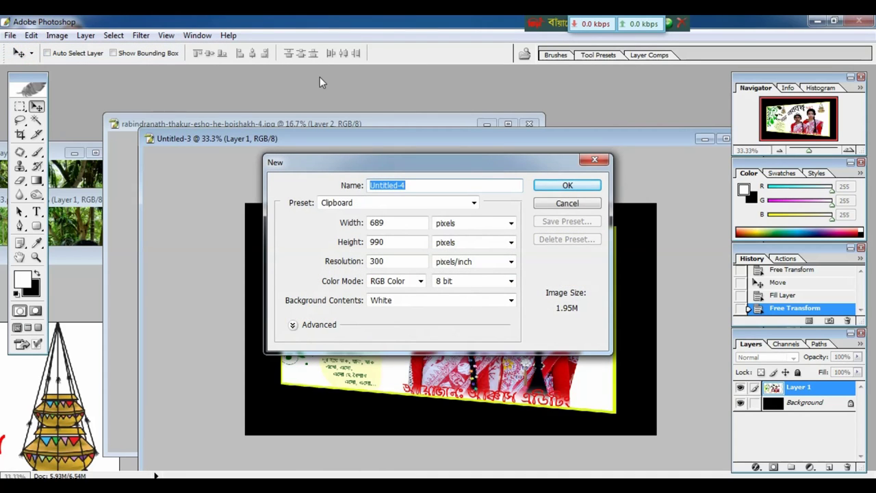
{"action": "double_click", "coordinate": [390, 223]}
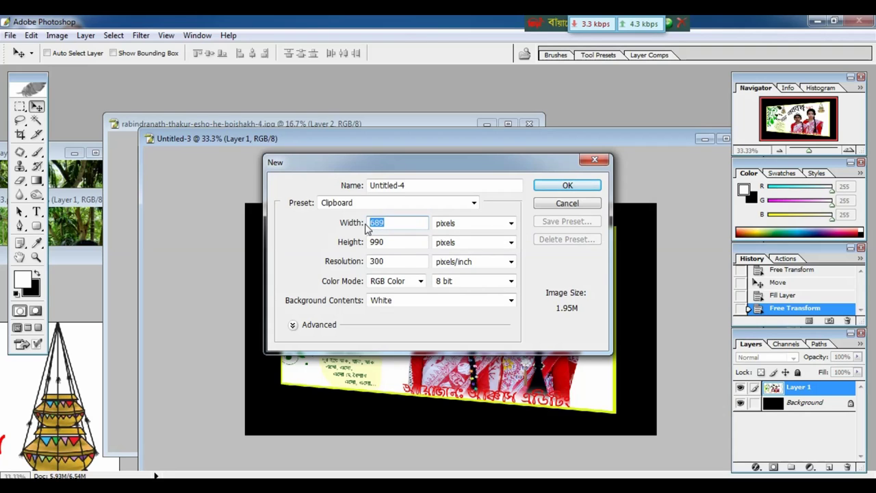
{"action": "type", "text": "1920"}
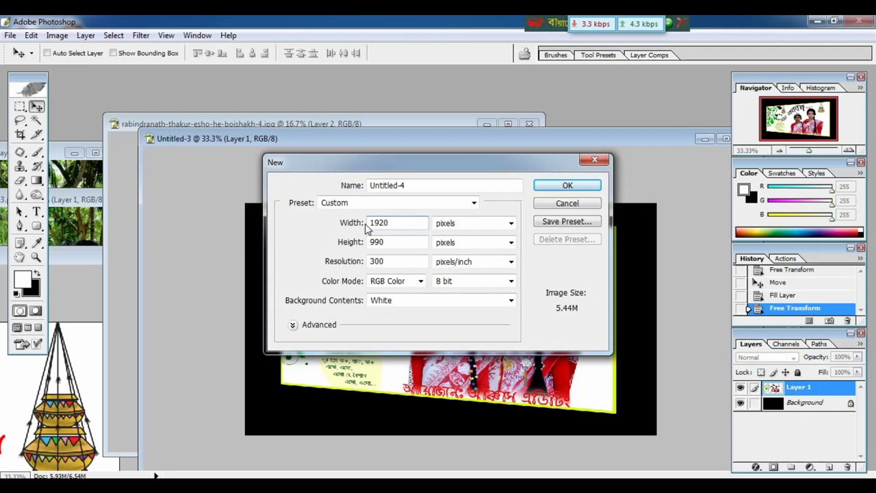
{"action": "left_click_drag", "start_coordinate": [389, 242], "coordinate": [370, 243]}
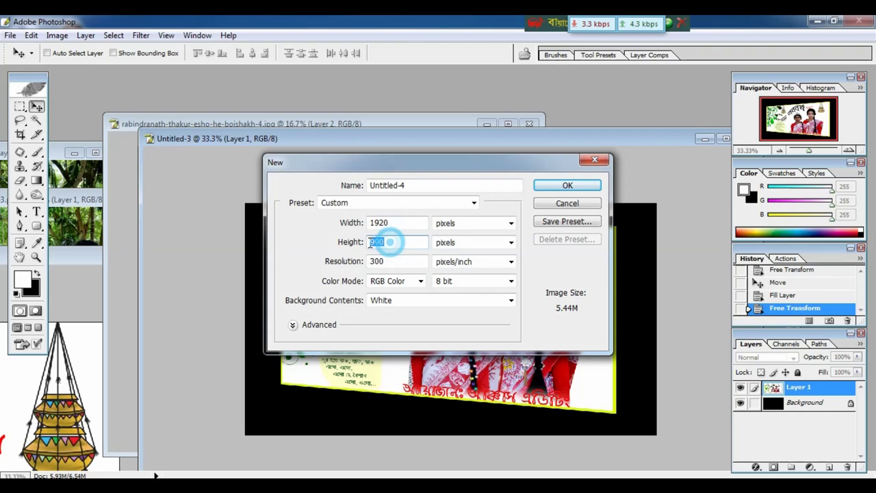
{"action": "type", "text": "10"}
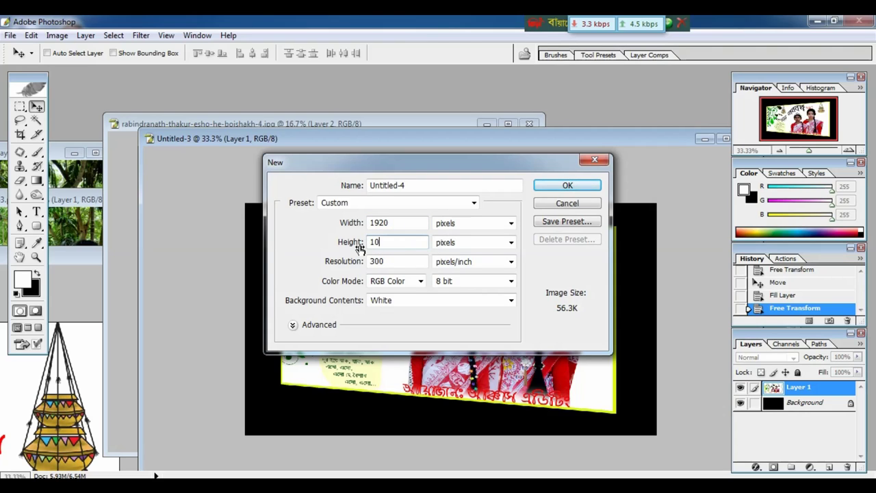
{"action": "type", "text": "80"}
{"action": "double_click", "coordinate": [395, 263]}
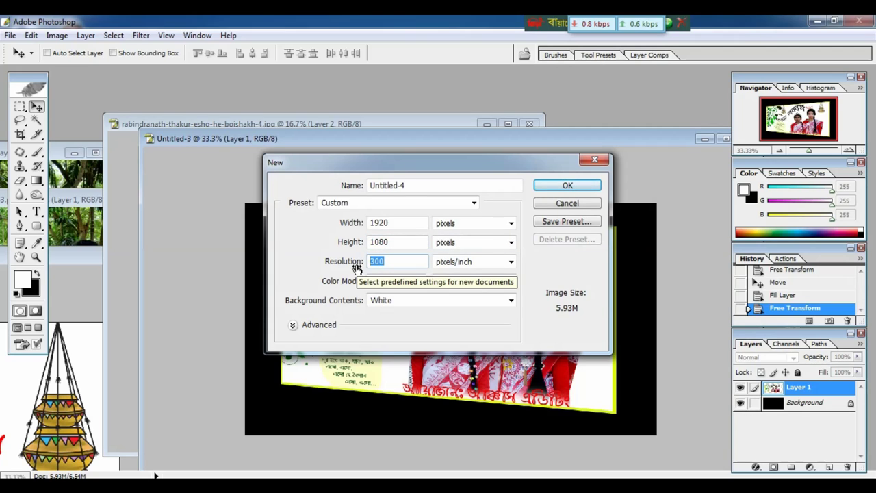
{"action": "type", "text": "72"}
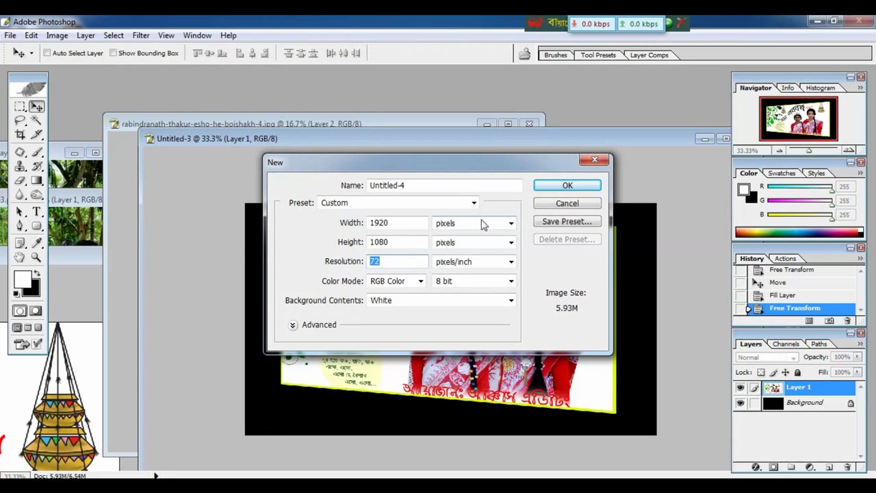
{"action": "left_click", "coordinate": [565, 186]}
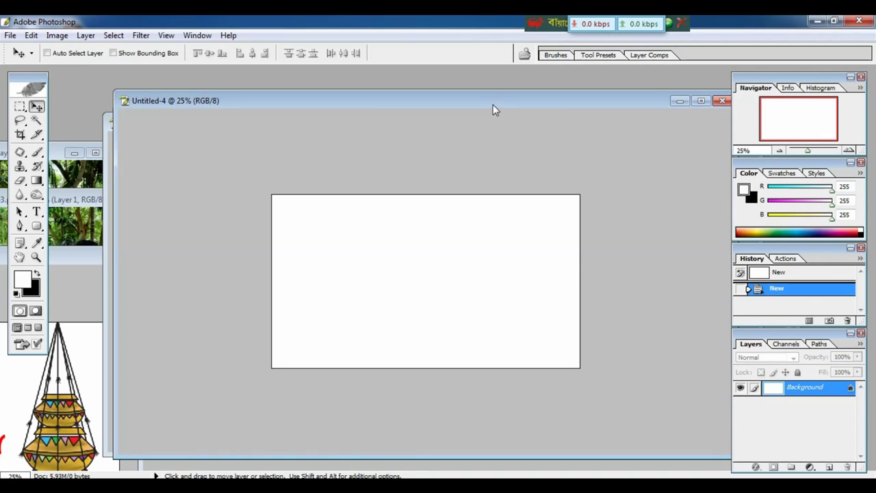
Select all of the Untitled-4 canvas and open Edit > Stroke for it.
{"action": "left_click_drag", "start_coordinate": [493, 105], "coordinate": [463, 101]}
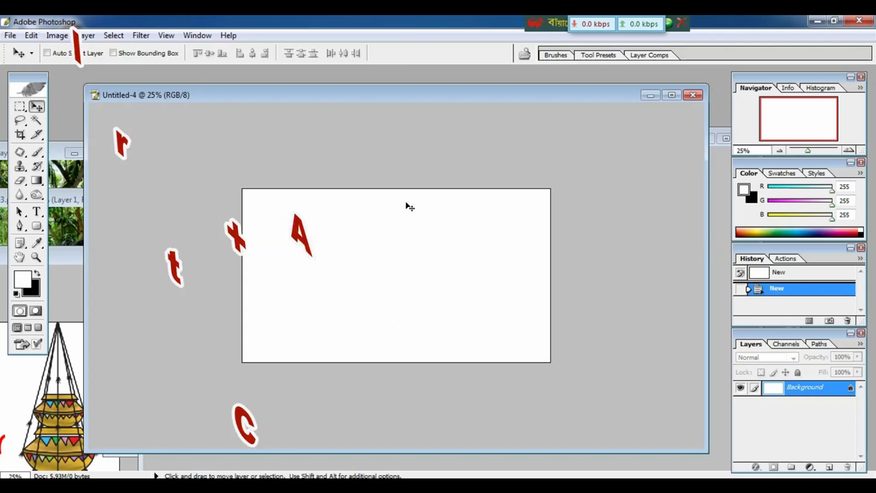
{"action": "key", "text": "ctrl+a"}
{"action": "key", "text": "ctrl+plus"}
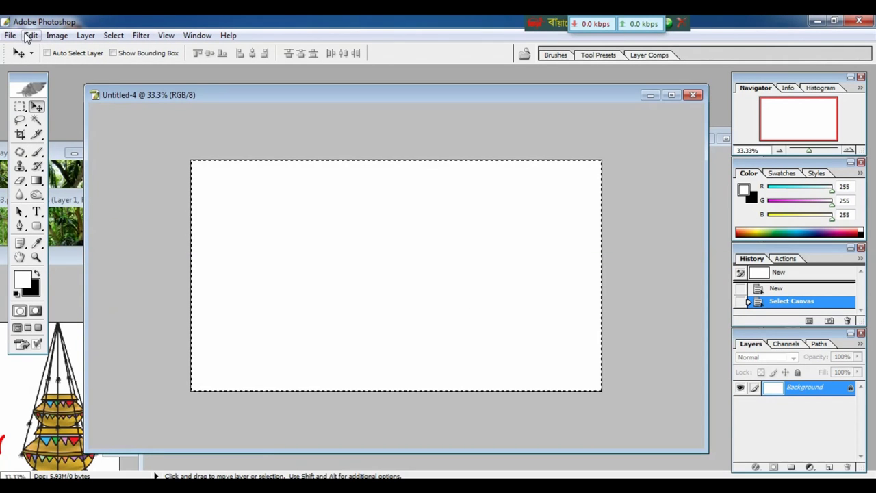
{"action": "left_click", "coordinate": [60, 56]}
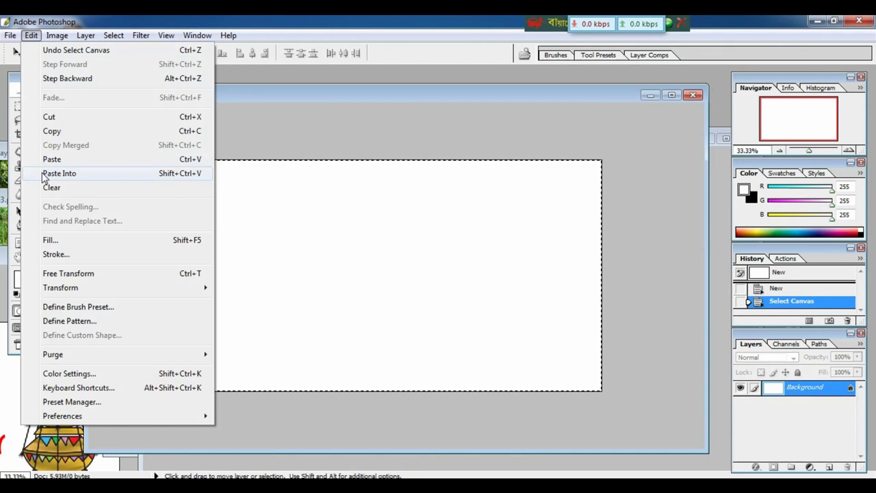
{"action": "left_click", "coordinate": [49, 254]}
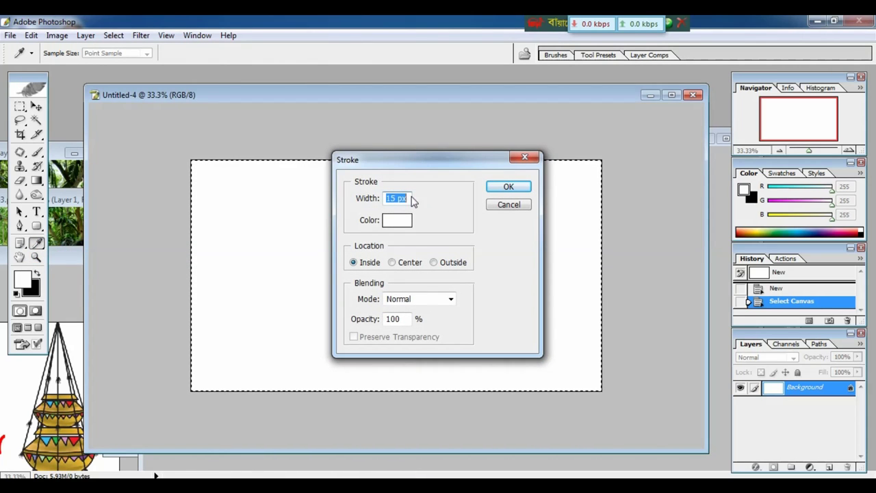
Stroke the canvas edge with a 15 px red Inside border, then deselect.
{"action": "left_click", "coordinate": [394, 221]}
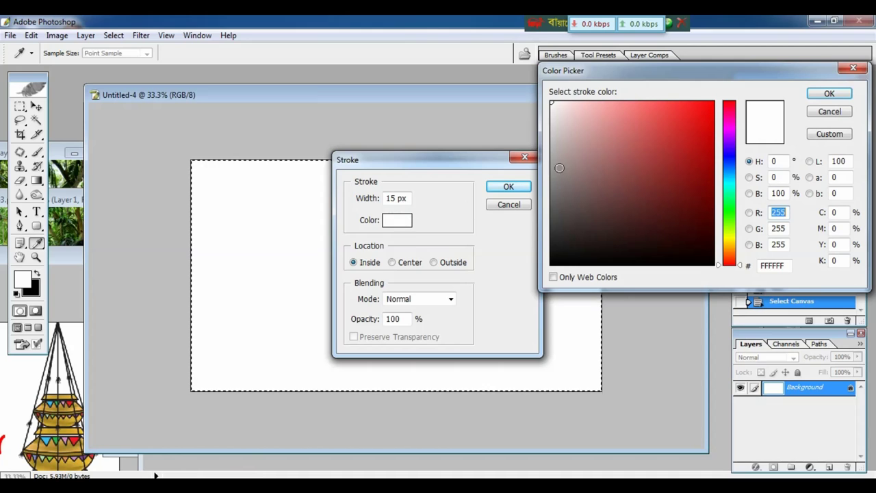
{"action": "left_click", "coordinate": [705, 111]}
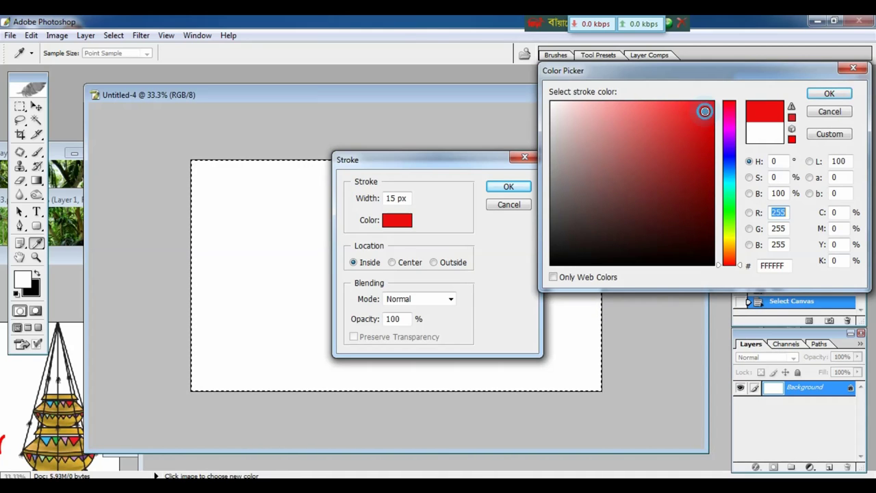
{"action": "left_click", "coordinate": [809, 97]}
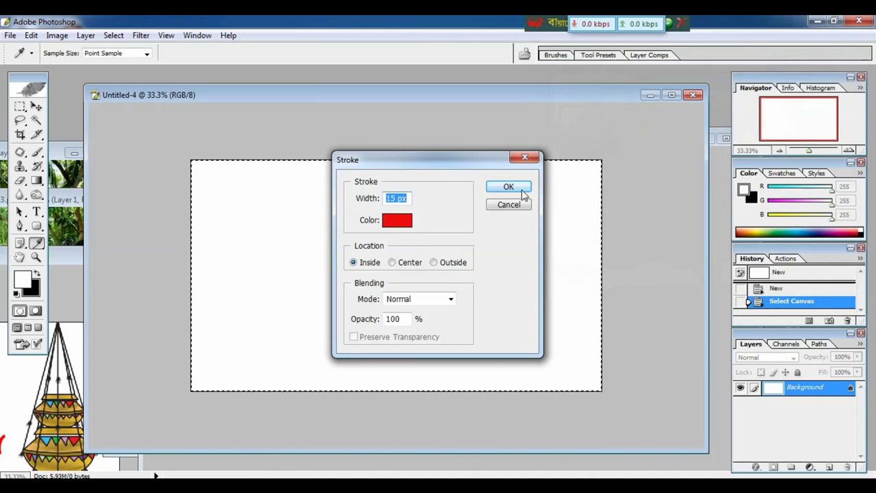
{"action": "left_click", "coordinate": [392, 198]}
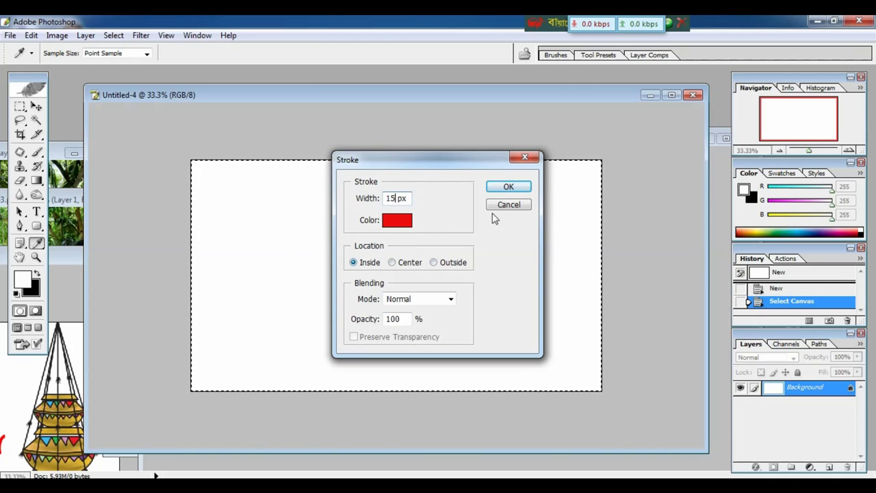
{"action": "left_click", "coordinate": [509, 187]}
{"action": "key", "text": "v"}
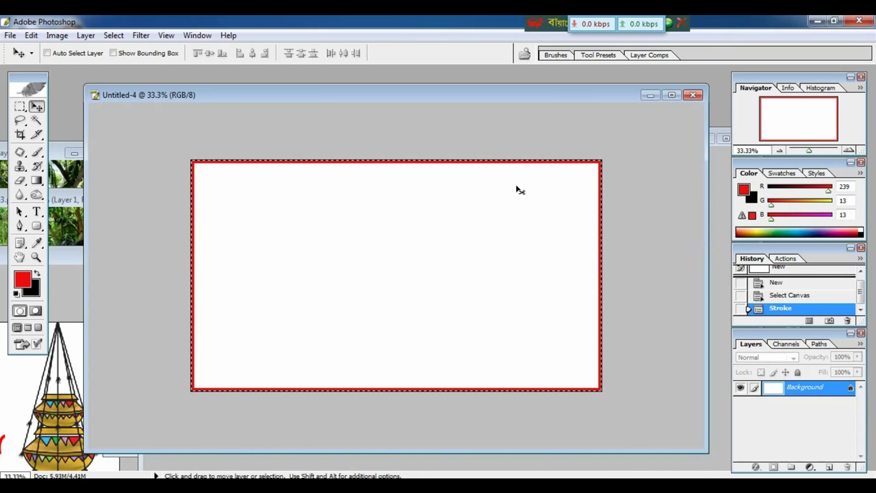
{"action": "key", "text": "ctrl+d"}
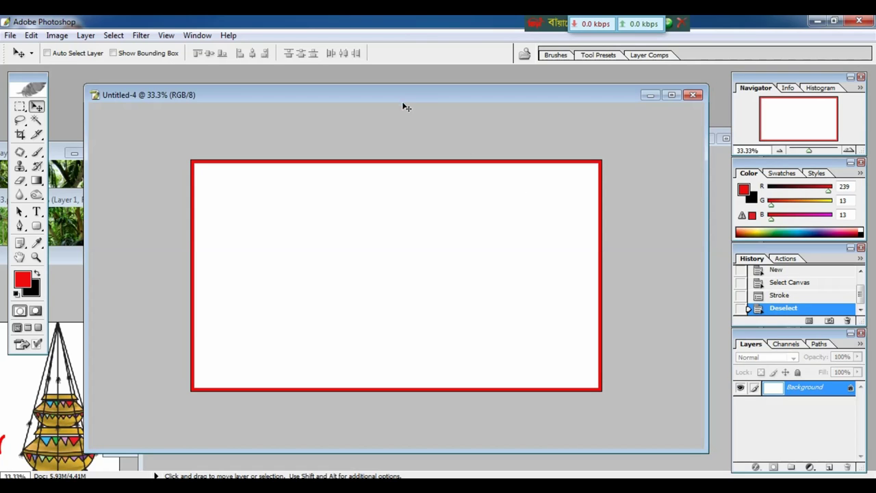
Bring the greeting card image forward, zoom in, and nudge its floral and poem layers.
{"action": "left_click_drag", "start_coordinate": [397, 99], "coordinate": [466, 104]}
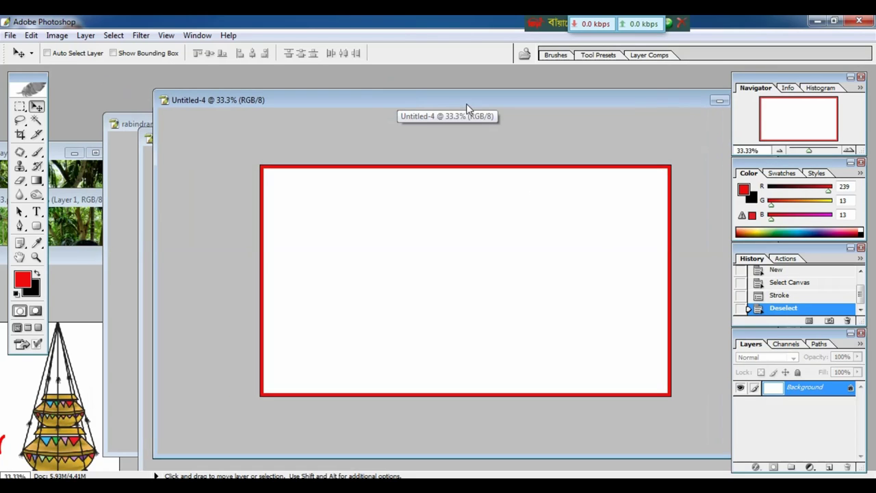
{"action": "left_click", "coordinate": [127, 182]}
{"action": "left_click_drag", "start_coordinate": [388, 124], "coordinate": [356, 107]}
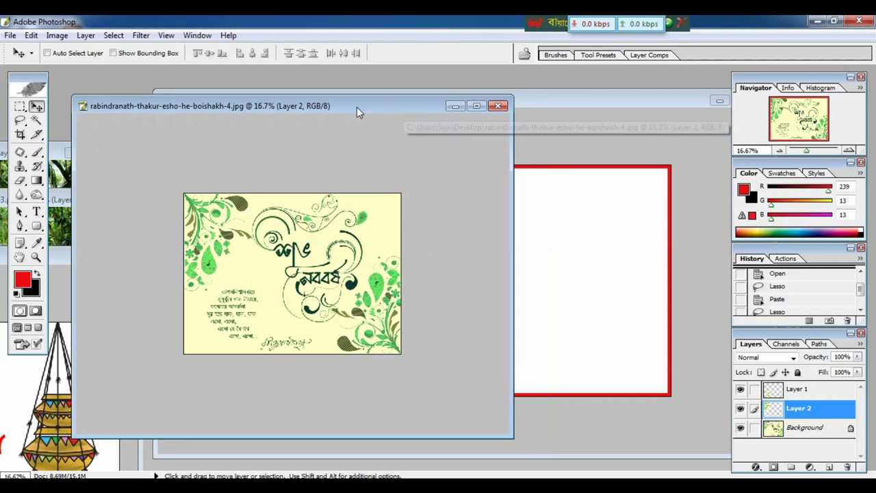
{"action": "key", "text": "ctrl+plus"}
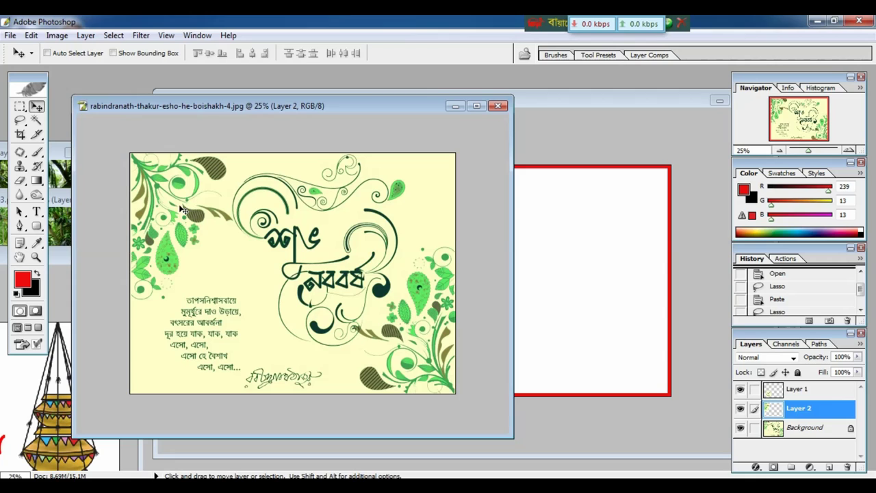
{"action": "mouse_move", "coordinate": [179, 208]}
{"action": "left_mouse_down"}
{"action": "mouse_move", "coordinate": [185, 221]}
{"action": "mouse_move", "coordinate": [175, 200]}
{"action": "left_mouse_up"}
{"action": "right_click", "coordinate": [203, 312]}
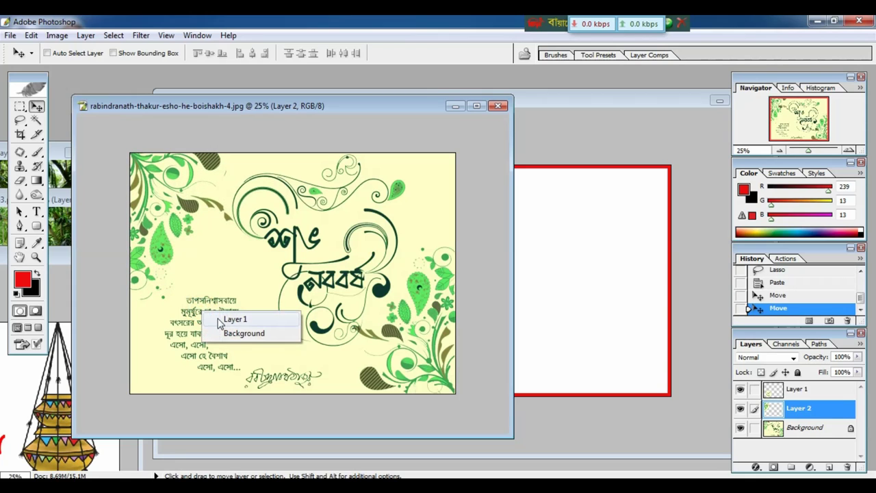
{"action": "left_click", "coordinate": [227, 316]}
{"action": "mouse_move", "coordinate": [225, 314]}
{"action": "left_mouse_down"}
{"action": "mouse_move", "coordinate": [211, 290]}
{"action": "mouse_move", "coordinate": [219, 308]}
{"action": "left_mouse_up"}
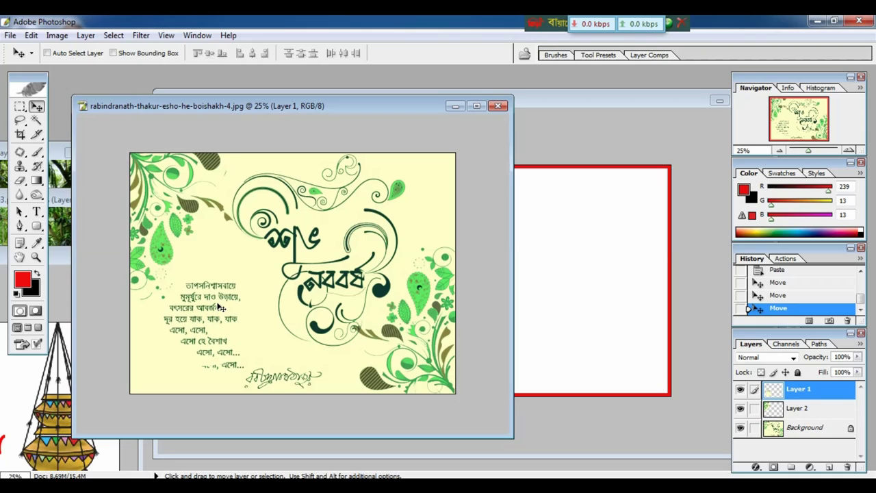
Drag the floral corner layer into Untitled-4 and scale it to about 61%.
{"action": "right_click", "coordinate": [176, 172]}
{"action": "left_click", "coordinate": [194, 195]}
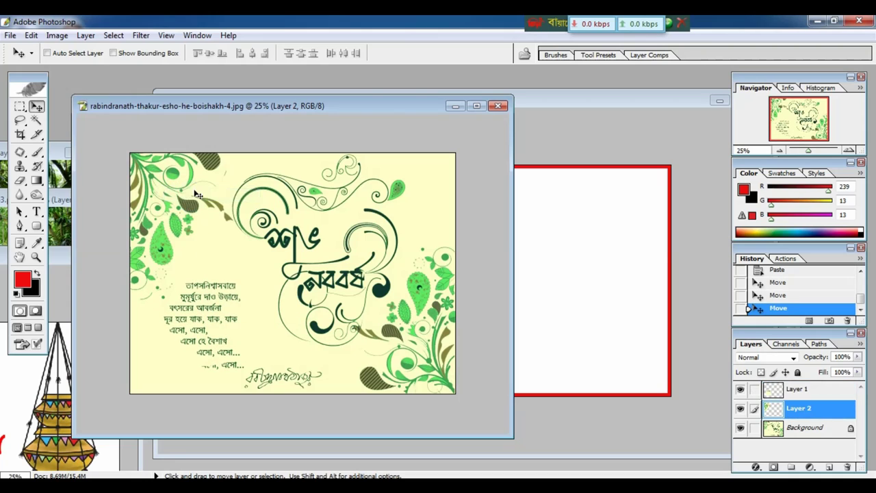
{"action": "left_click_drag", "start_coordinate": [197, 194], "coordinate": [540, 257]}
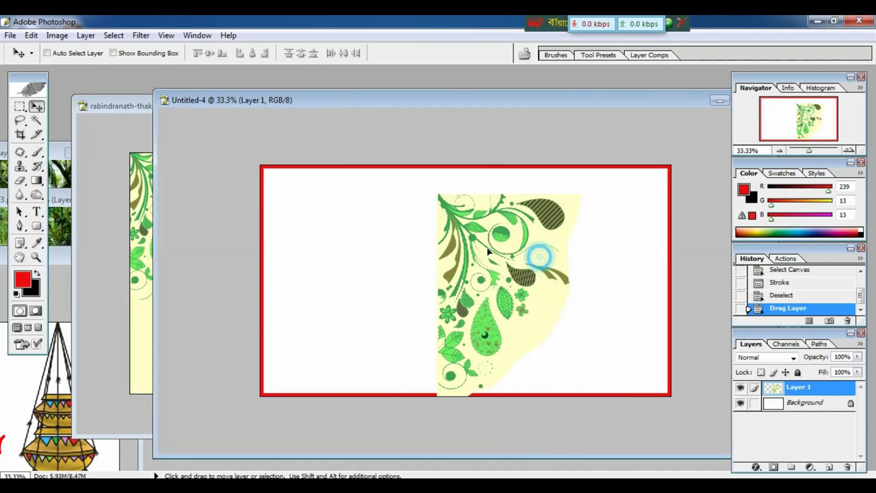
{"action": "left_click_drag", "start_coordinate": [488, 252], "coordinate": [386, 236]}
{"action": "key", "text": "ctrl+t"}
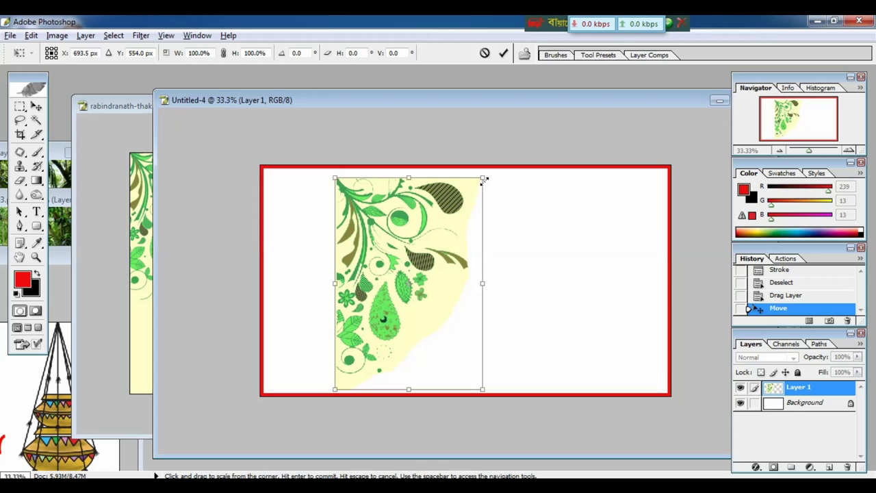
{"action": "left_click_drag", "start_coordinate": [481, 181], "coordinate": [313, 189]}
{"action": "key", "text": "Return"}
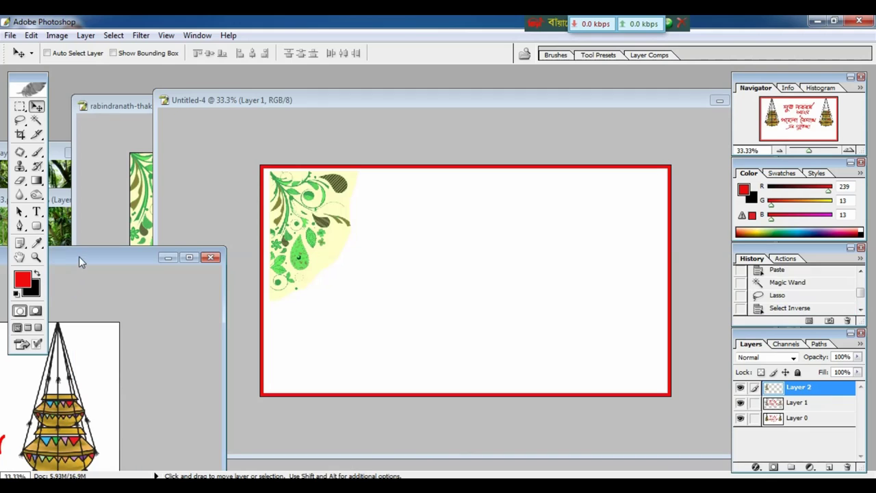
Drag the lantern into the banner and shrink it to about 57.5%.
{"action": "left_click_drag", "start_coordinate": [78, 256], "coordinate": [390, 243]}
{"action": "left_click_drag", "start_coordinate": [180, 363], "coordinate": [519, 196]}
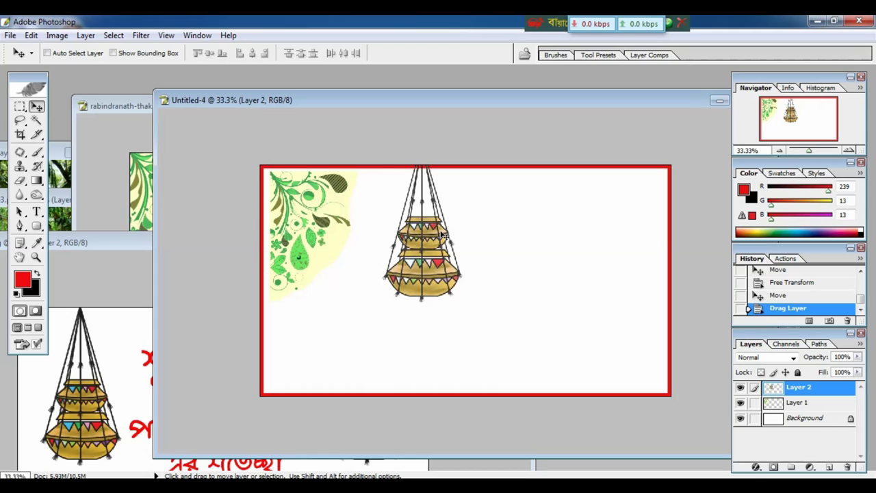
{"action": "key", "text": "ctrl+t"}
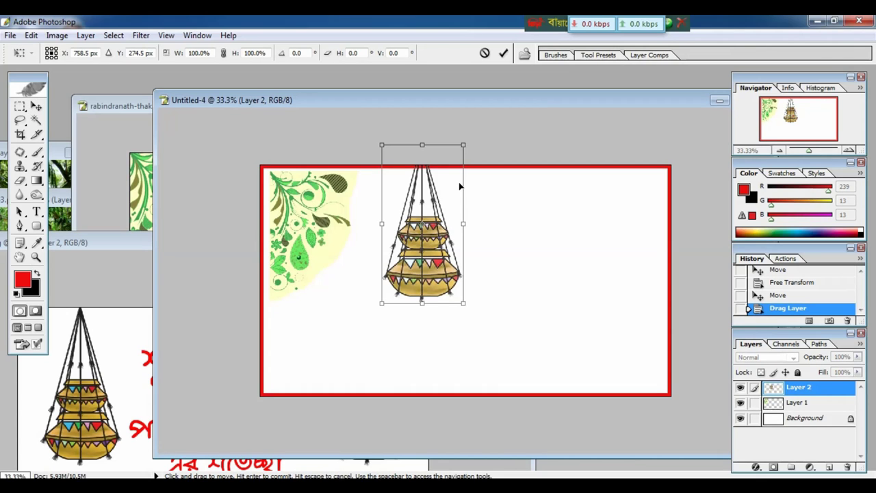
{"action": "left_click_drag", "start_coordinate": [463, 145], "coordinate": [632, 199]}
{"action": "key", "text": "Return"}
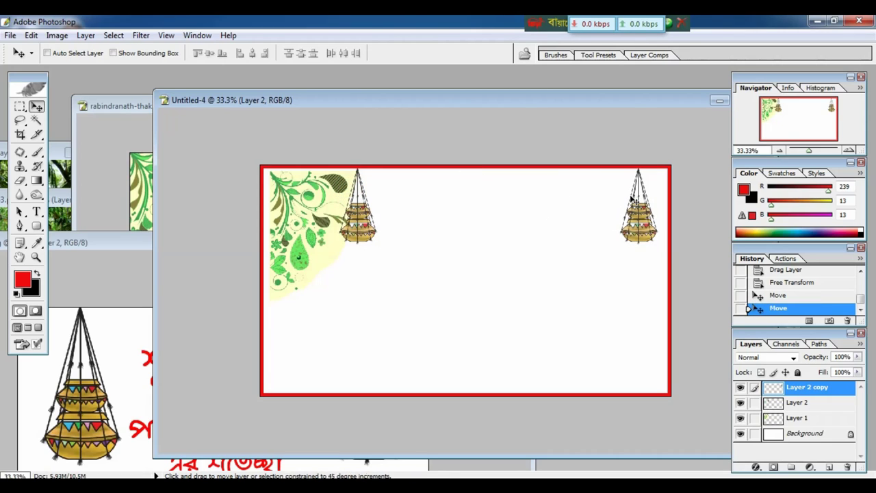
Drag the red-and-white sari girl into Untitled-4, scale her to about 42%, and place her at right.
{"action": "left_click", "coordinate": [62, 209]}
{"action": "left_click_drag", "start_coordinate": [155, 198], "coordinate": [155, 124]}
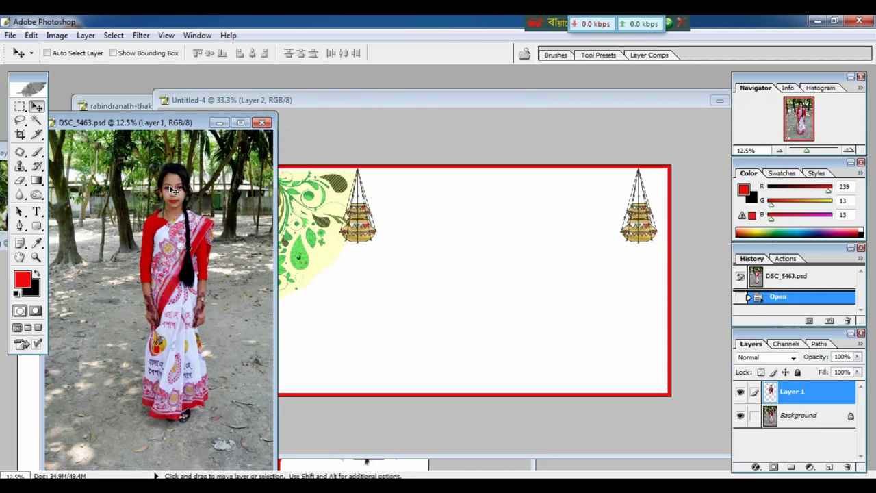
{"action": "left_click_drag", "start_coordinate": [181, 189], "coordinate": [525, 237]}
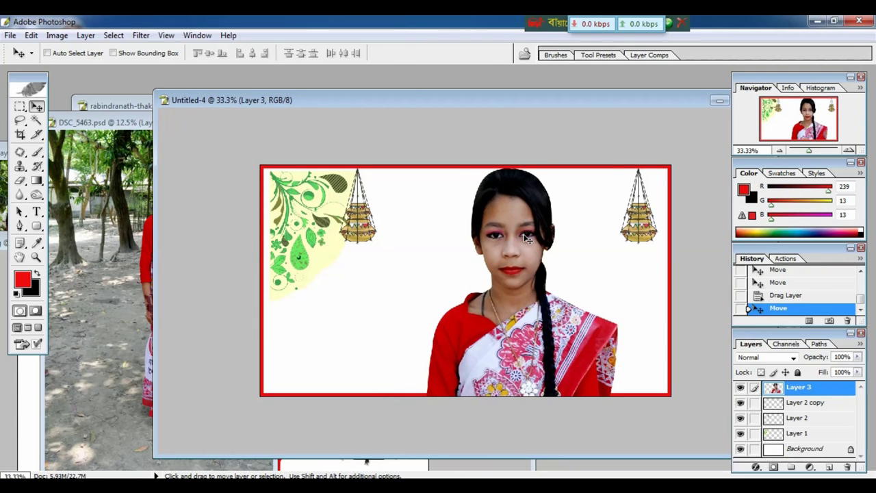
{"action": "key", "text": "ctrl+t"}
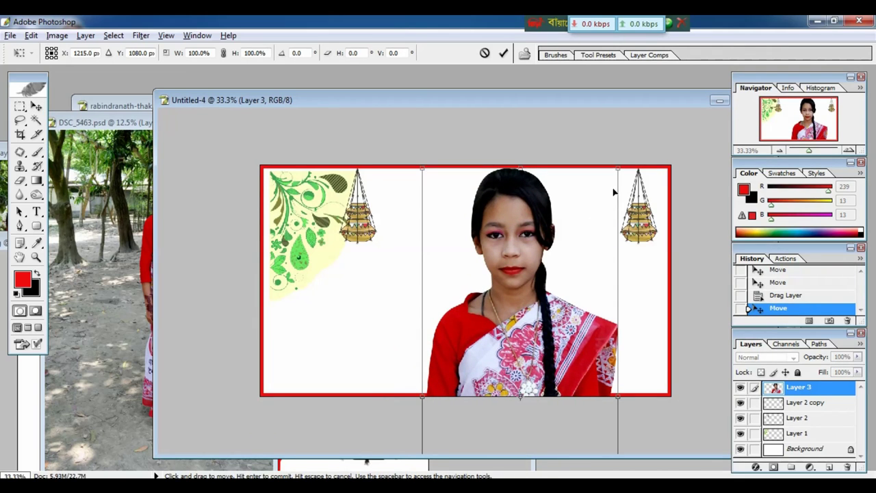
{"action": "left_click_drag", "start_coordinate": [618, 168], "coordinate": [556, 276]}
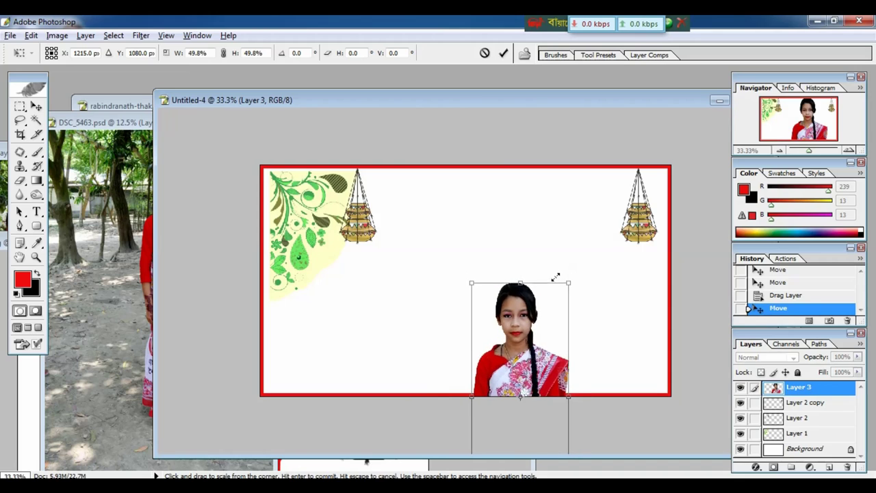
{"action": "left_click_drag", "start_coordinate": [542, 345], "coordinate": [612, 281]}
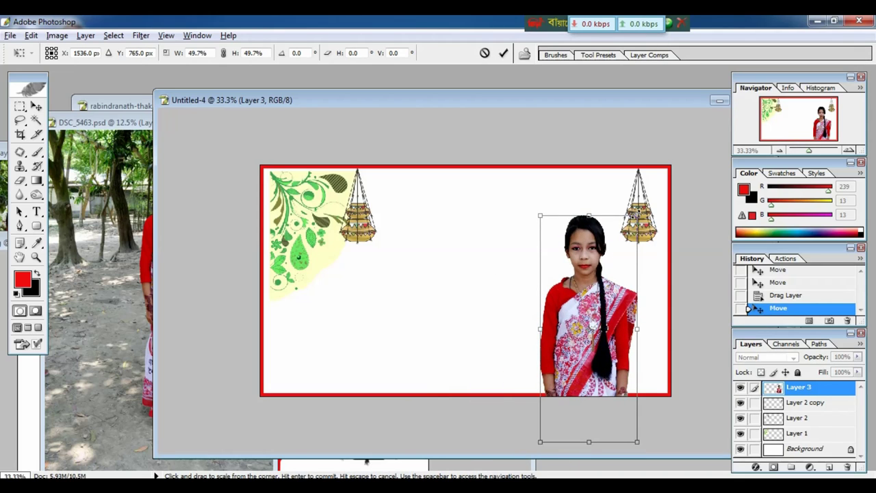
{"action": "left_click_drag", "start_coordinate": [633, 219], "coordinate": [615, 257]}
{"action": "left_click_drag", "start_coordinate": [600, 301], "coordinate": [599, 277]}
{"action": "key", "text": "Return"}
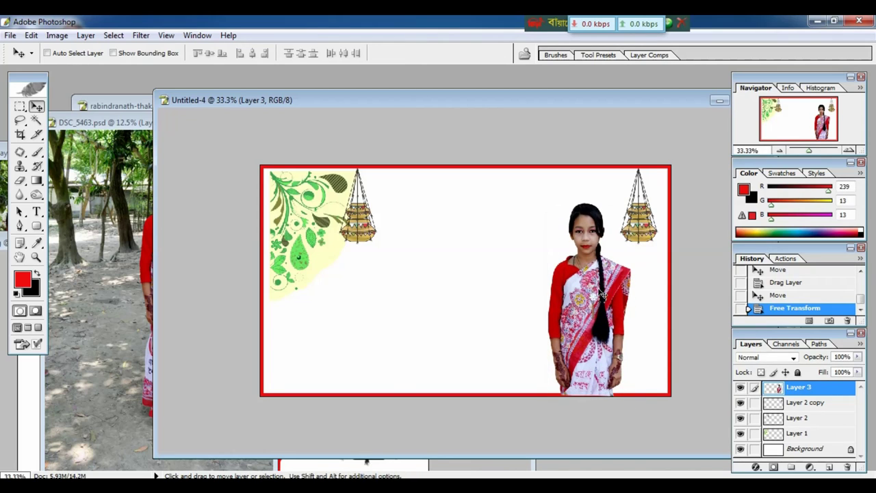
{"action": "left_click_drag", "start_coordinate": [600, 287], "coordinate": [601, 285]}
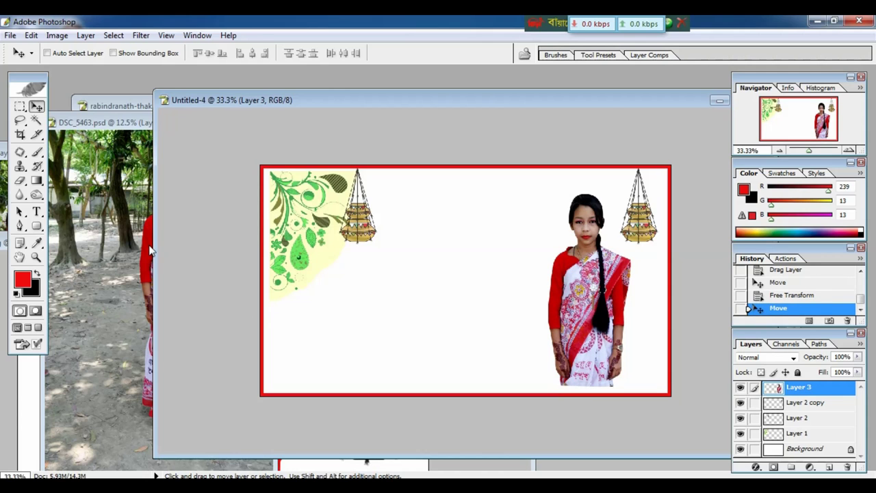
{"action": "key", "text": "e"}
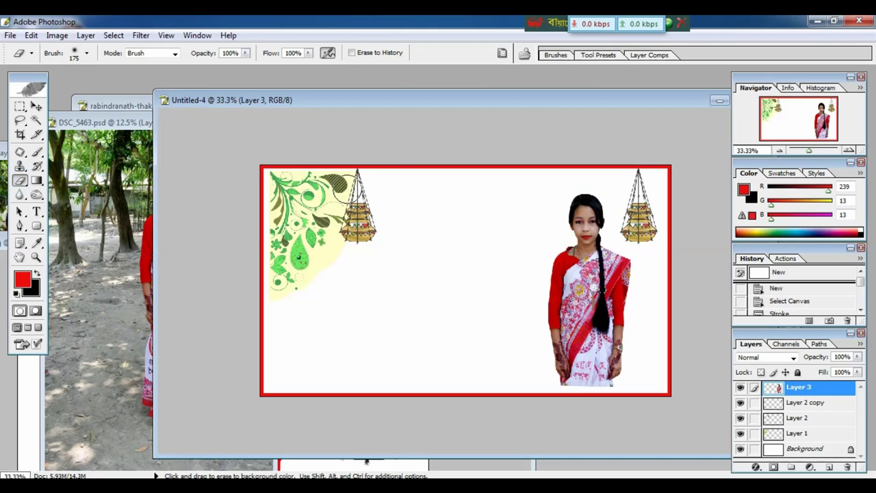
Softly erase the bottom of the girl's sari and feet into the white background.
{"action": "mouse_move", "coordinate": [563, 383]}
{"action": "left_mouse_down"}
{"action": "mouse_move", "coordinate": [636, 384]}
{"action": "mouse_move", "coordinate": [565, 377]}
{"action": "mouse_move", "coordinate": [639, 374]}
{"action": "mouse_move", "coordinate": [627, 356]}
{"action": "mouse_move", "coordinate": [551, 363]}
{"action": "mouse_move", "coordinate": [602, 361]}
{"action": "left_mouse_up"}
Drag the flower-haired girl from DSC_5461.psd into the banner and scale her to about 83.4%.
{"action": "mouse_move", "coordinate": [103, 121]}
{"action": "left_mouse_down"}
{"action": "mouse_move", "coordinate": [126, 142]}
{"action": "mouse_move", "coordinate": [135, 251]}
{"action": "left_mouse_up"}
{"action": "left_click", "coordinate": [62, 209]}
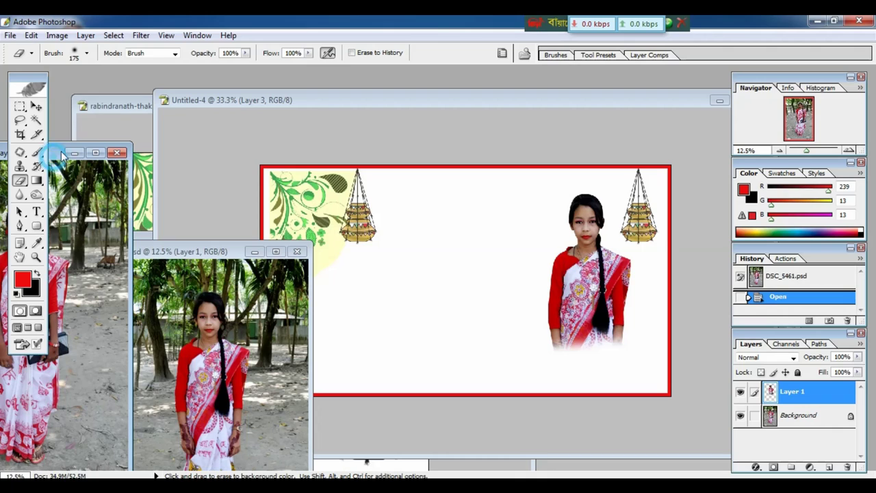
{"action": "left_click_drag", "start_coordinate": [55, 156], "coordinate": [127, 141]}
{"action": "key", "text": "v"}
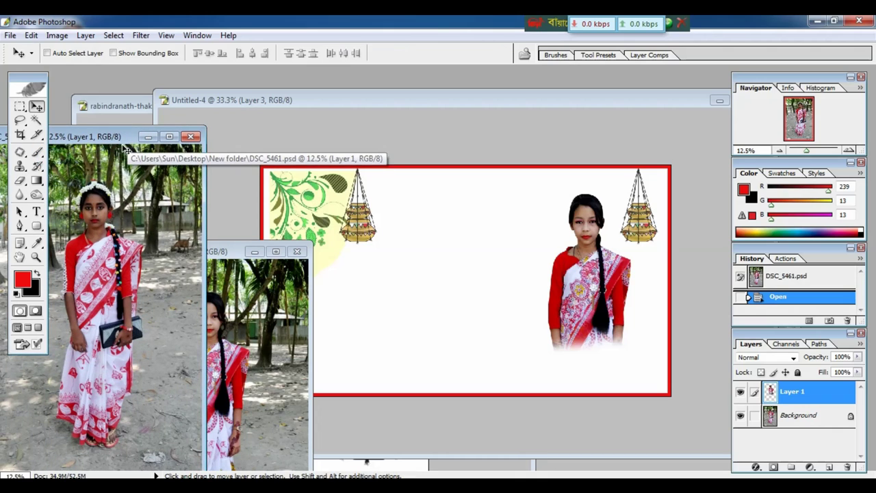
{"action": "left_click_drag", "start_coordinate": [88, 232], "coordinate": [453, 263]}
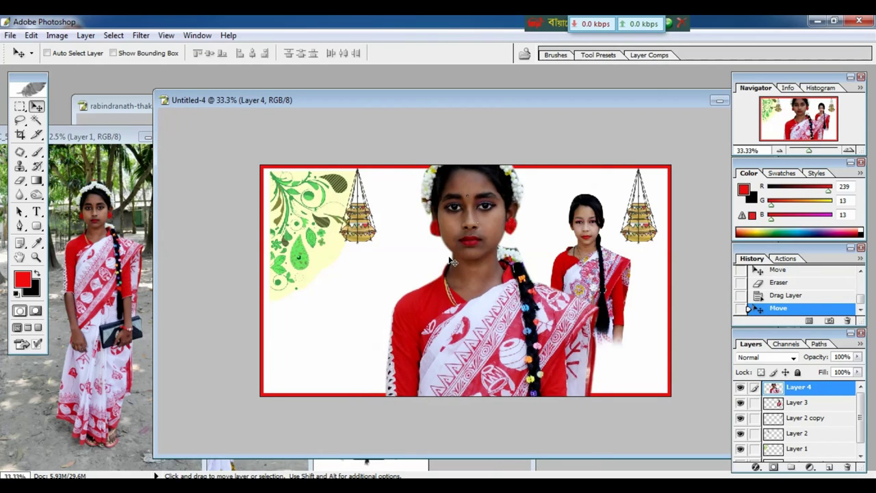
{"action": "key", "text": "ctrl+t"}
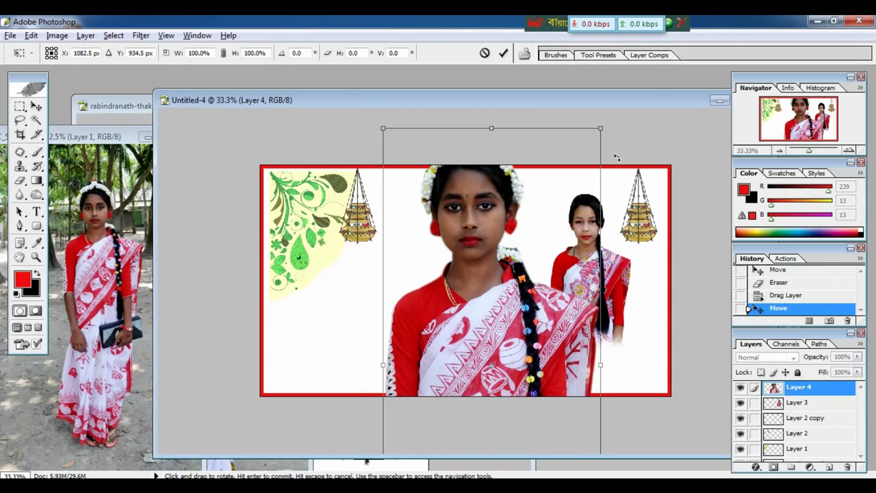
{"action": "left_click_drag", "start_coordinate": [601, 129], "coordinate": [384, 179]}
{"action": "key", "text": "Return"}
{"action": "key", "text": "ctrl+t"}
{"action": "key", "text": "Return"}
Erase the girls' lower edges so they fade into white.
{"action": "key", "text": "ctrl+plus"}
{"action": "key", "text": "f"}
{"action": "left_click_drag", "start_coordinate": [495, 257], "coordinate": [516, 276]}
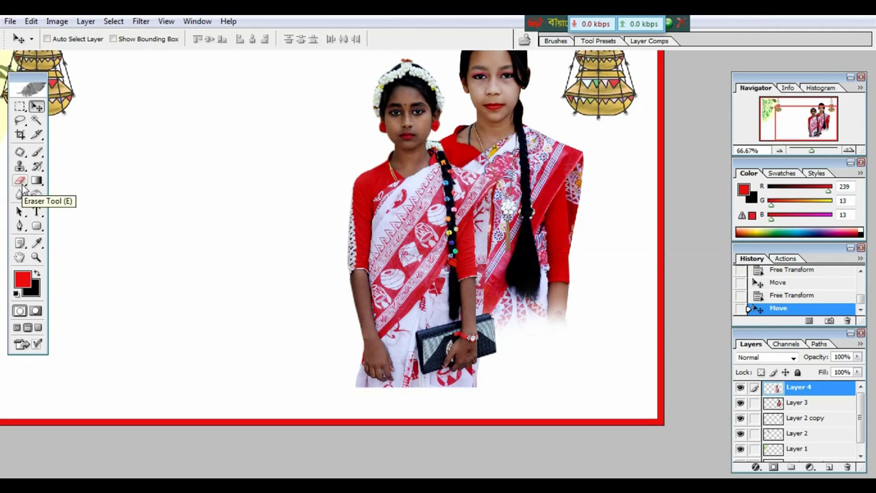
{"action": "left_click", "coordinate": [20, 181]}
{"action": "mouse_move", "coordinate": [410, 393]}
{"action": "left_mouse_down"}
{"action": "mouse_move", "coordinate": [361, 387]}
{"action": "mouse_move", "coordinate": [350, 364]}
{"action": "mouse_move", "coordinate": [370, 342]}
{"action": "left_mouse_up"}
{"action": "key", "text": "ctrl+minus"}
{"action": "key", "text": "ctrl+minus"}
{"action": "key", "text": "f"}
{"action": "left_click", "coordinate": [320, 88]}
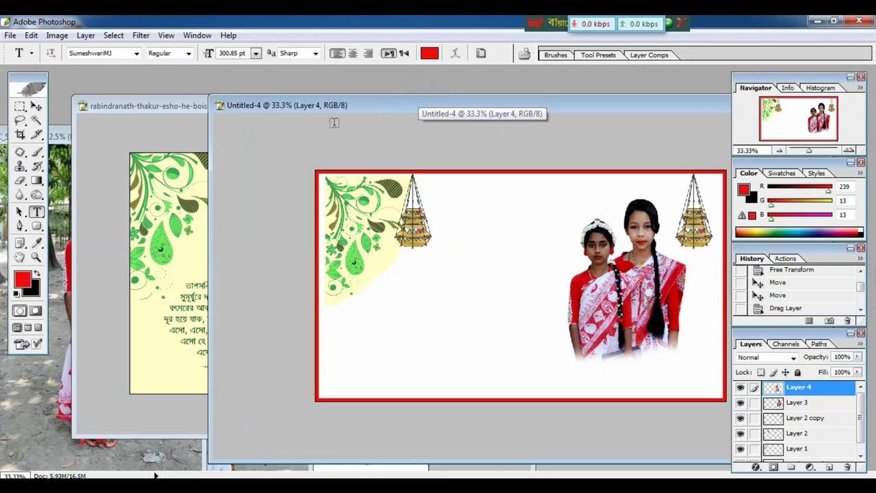
Drag the Bengali poem layer from the greeting card into the banner.
{"action": "left_click", "coordinate": [181, 173]}
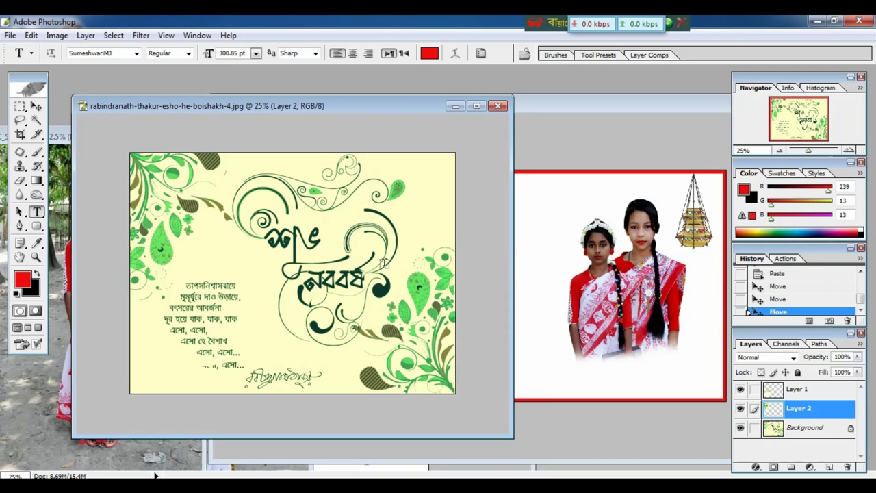
{"action": "left_click", "coordinate": [589, 106]}
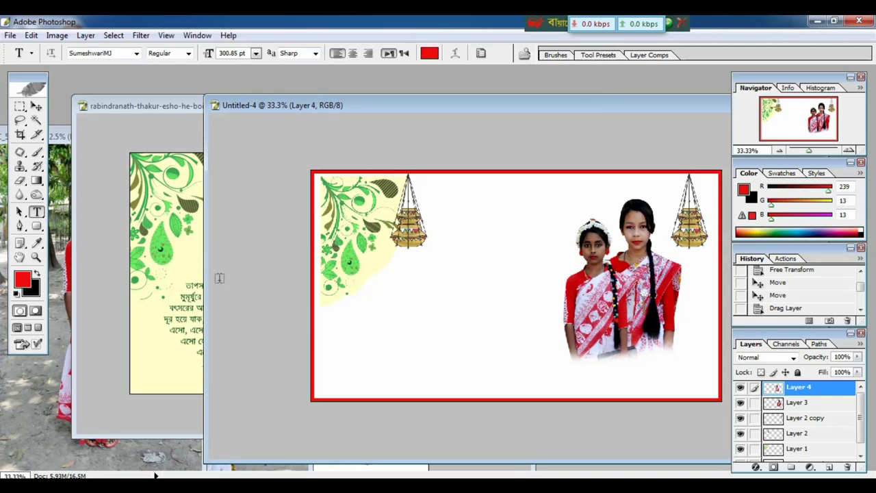
{"action": "key", "text": "v"}
{"action": "left_click", "coordinate": [185, 274]}
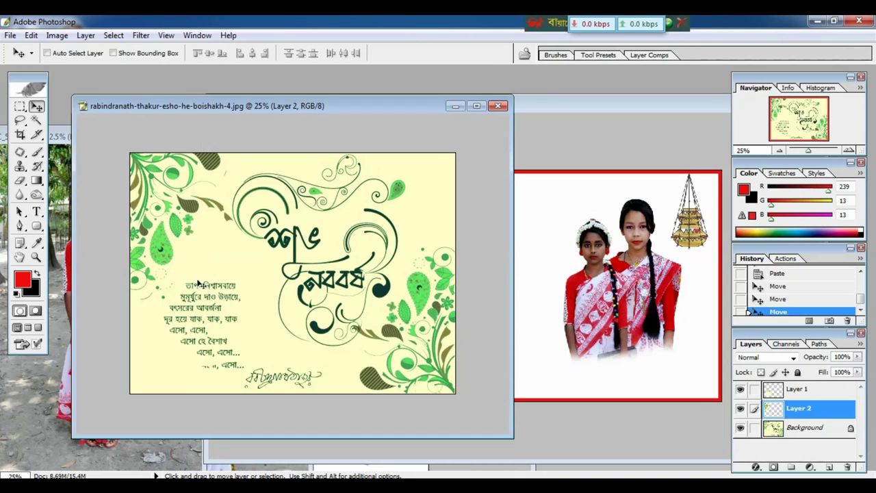
{"action": "mouse_move", "coordinate": [197, 292]}
{"action": "left_mouse_down"}
{"action": "mouse_move", "coordinate": [247, 184]}
{"action": "mouse_move", "coordinate": [257, 183]}
{"action": "mouse_move", "coordinate": [210, 290]}
{"action": "left_mouse_up"}
{"action": "right_click", "coordinate": [221, 299]}
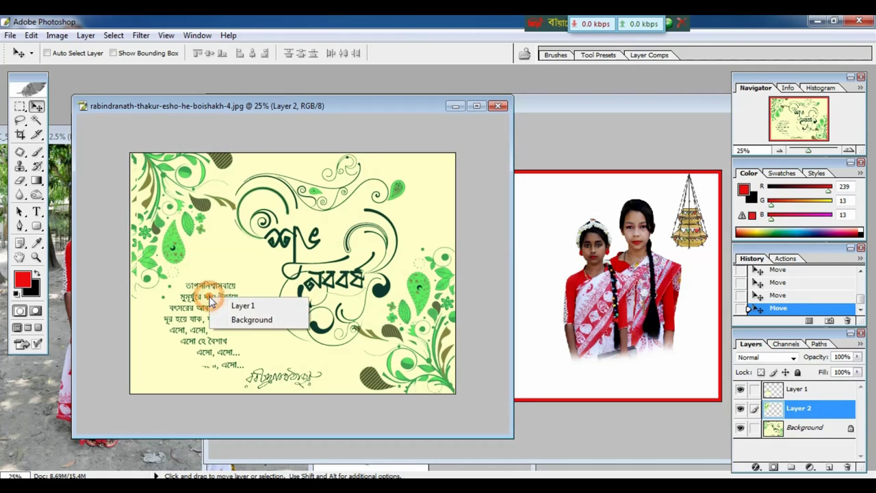
{"action": "left_click", "coordinate": [241, 304]}
{"action": "left_click_drag", "start_coordinate": [236, 305], "coordinate": [460, 310]}
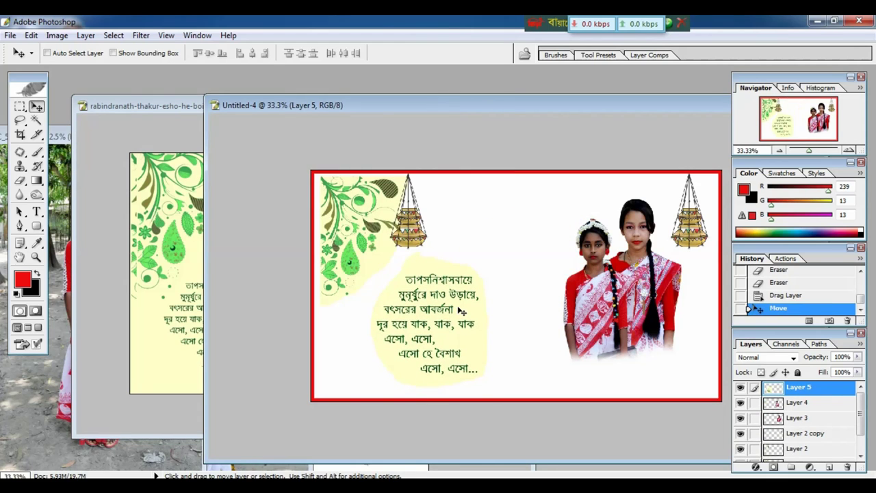
Shrink the poem patch to about 61% and zoom the banner view to 50%.
{"action": "key", "text": "ctrl+t"}
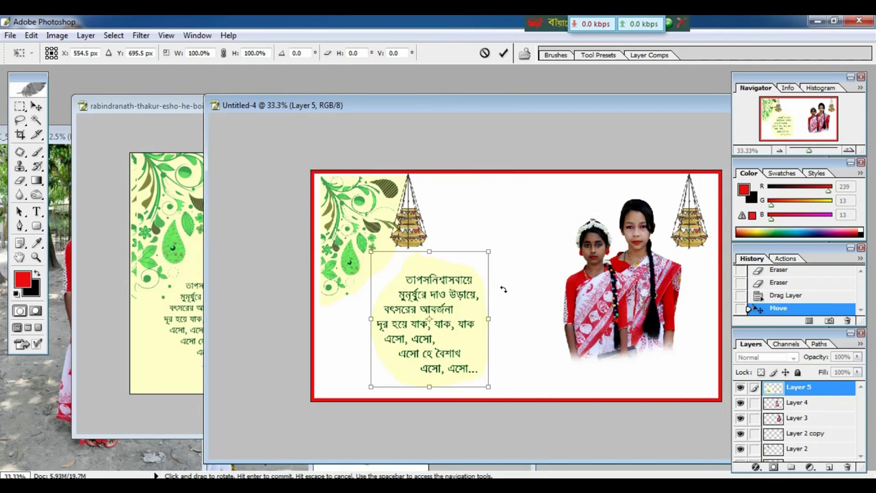
{"action": "left_click_drag", "start_coordinate": [488, 250], "coordinate": [425, 295]}
{"action": "key", "text": "Return"}
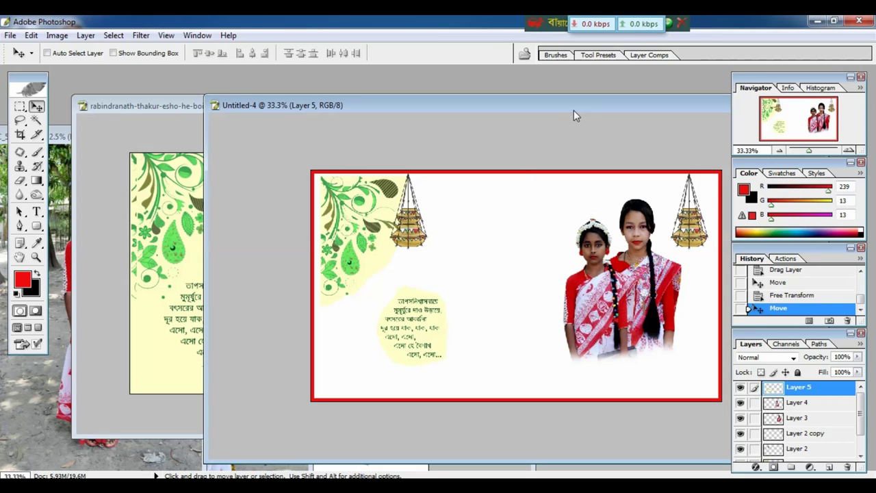
{"action": "left_click_drag", "start_coordinate": [574, 110], "coordinate": [481, 103]}
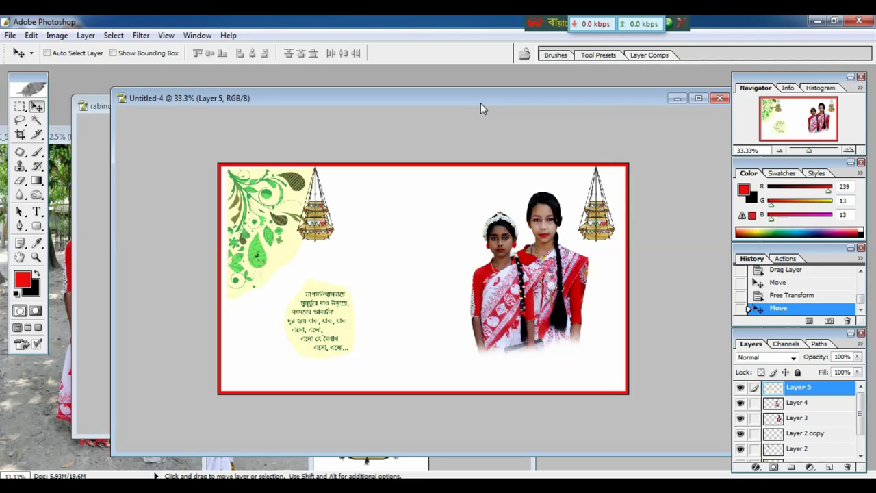
{"action": "left_click_drag", "start_coordinate": [481, 103], "coordinate": [554, 97]}
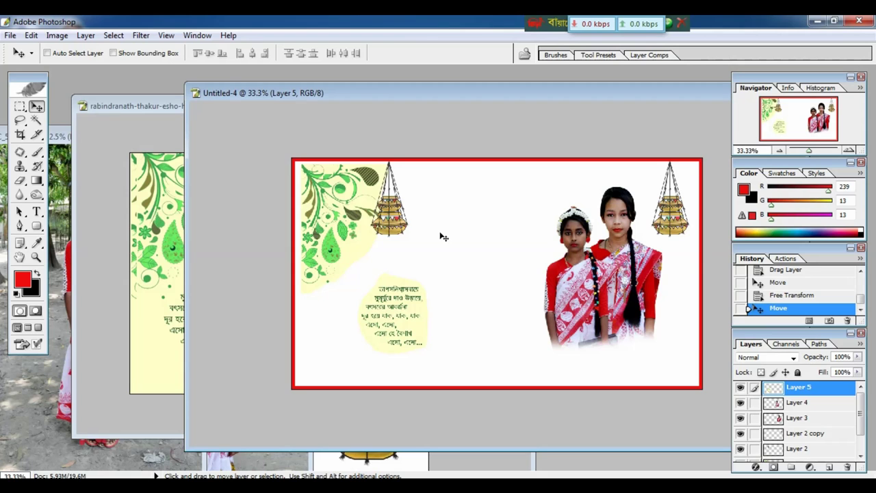
{"action": "key", "text": "ctrl+plus"}
Start a text layer beside the lantern with Bijoy Classic Bengali typing turned on.
{"action": "left_click", "coordinate": [138, 239]}
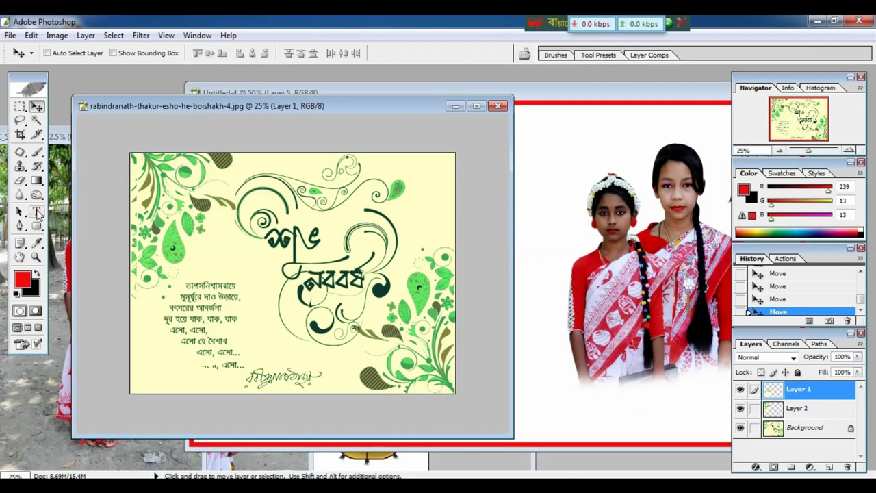
{"action": "left_click", "coordinate": [37, 213]}
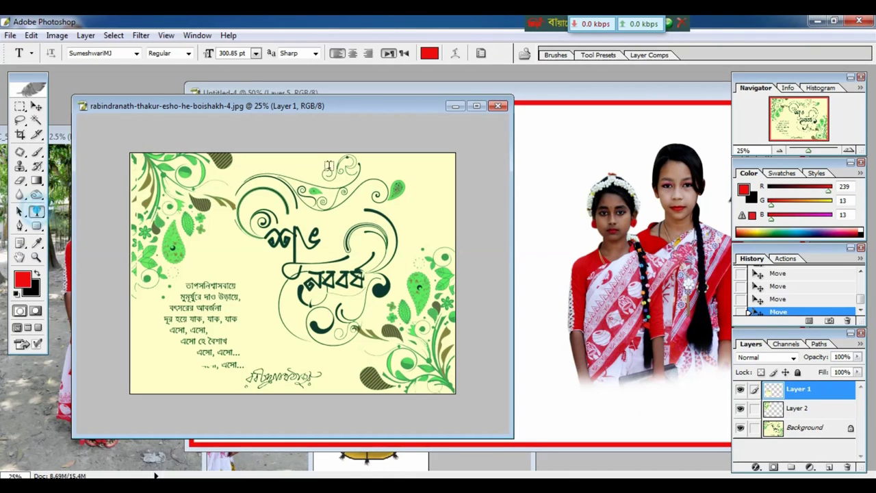
{"action": "left_click", "coordinate": [537, 170]}
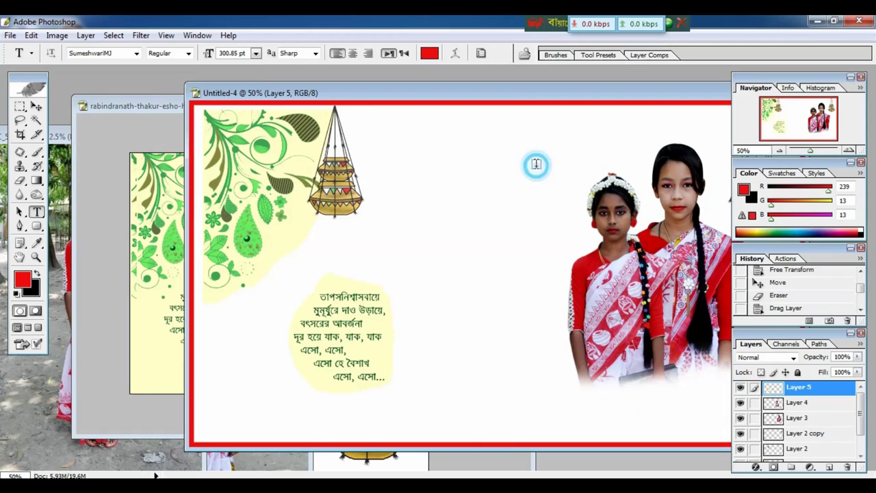
{"action": "left_click", "coordinate": [389, 192]}
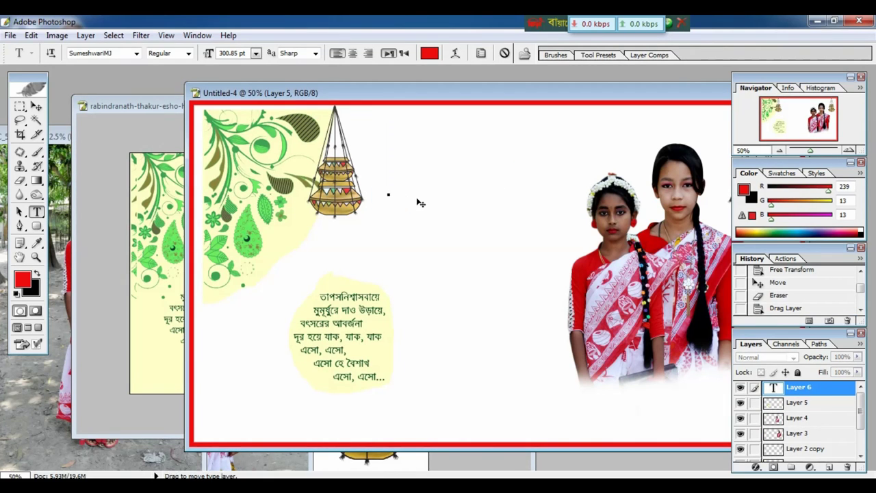
{"action": "key", "text": "ctrl"}
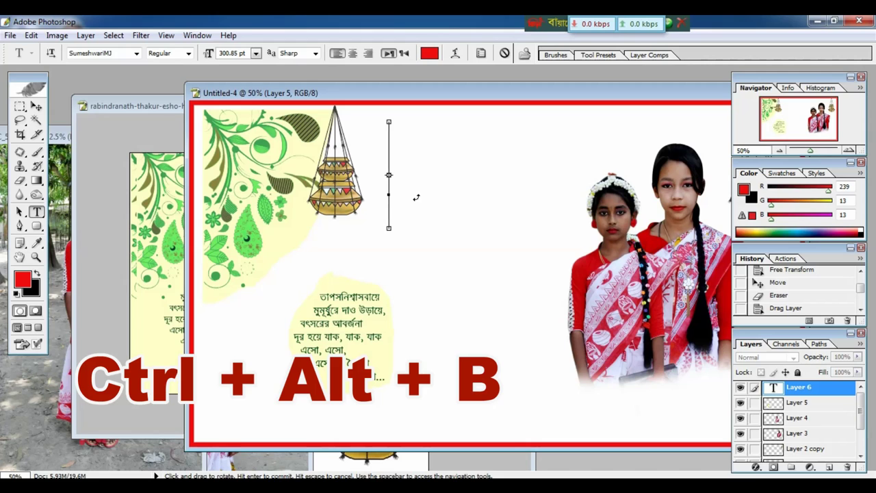
{"action": "key", "text": "ctrl+alt+b"}
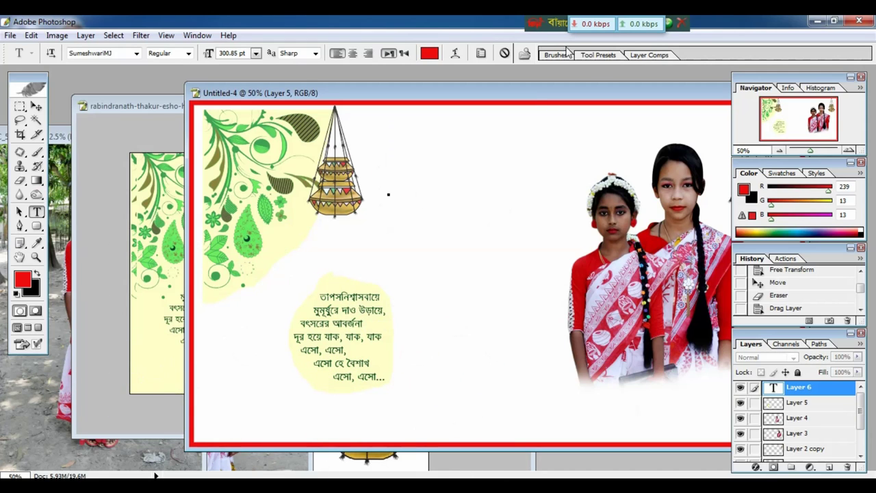
{"action": "left_click", "coordinate": [542, 24]}
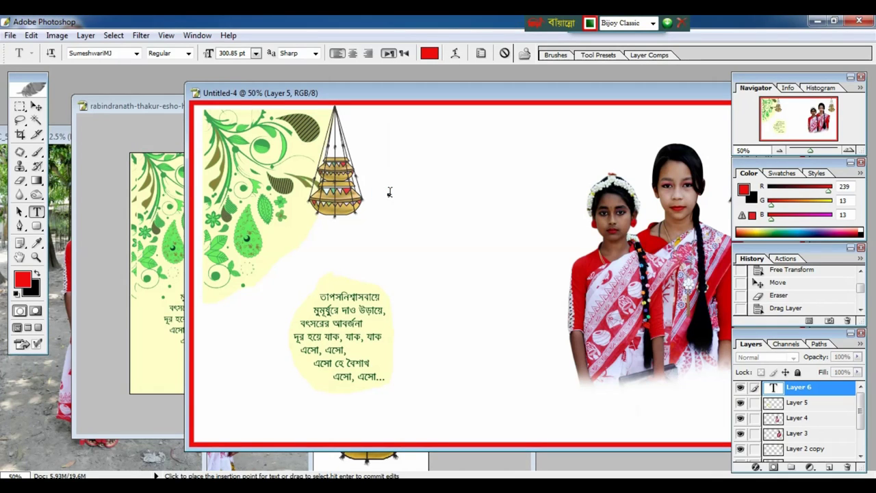
Type the red headline 'শুভ নববর্ষ ১৪২৫', shrink it to about 223 pt, and move it lower-left.
{"action": "type", "text": "শুু"}
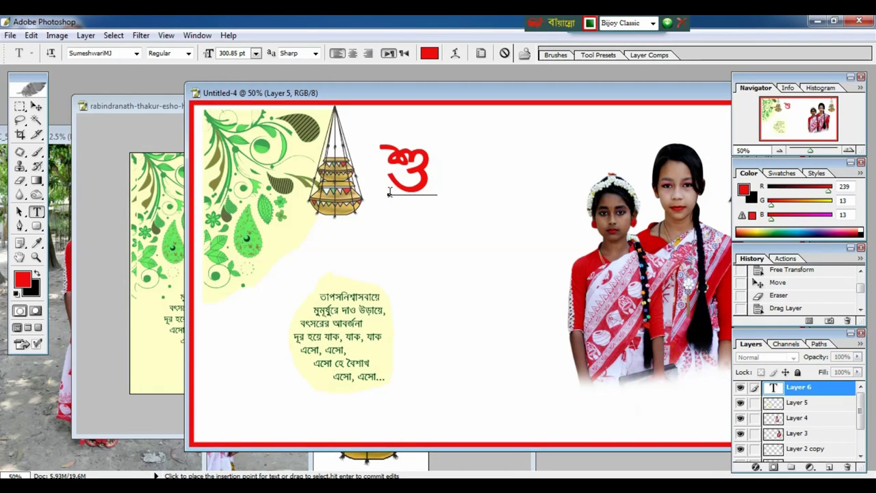
{"action": "type", "text": "ভ"}
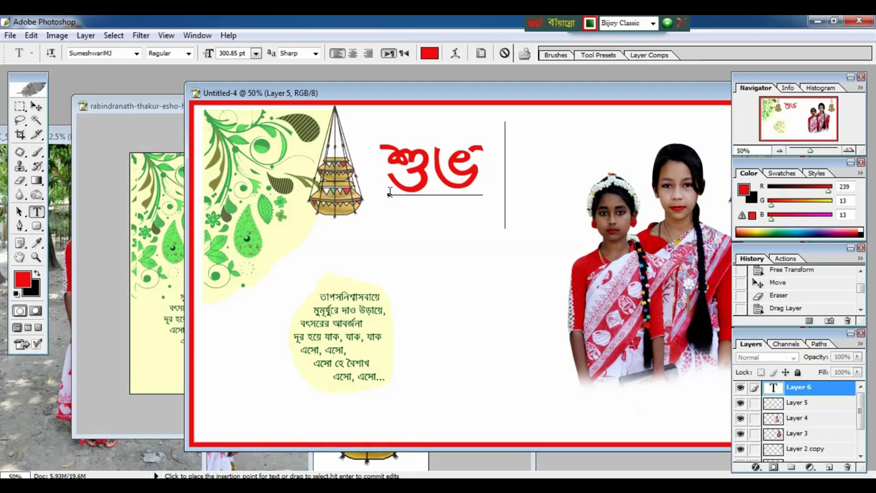
{"action": "type", "text": " নববর্ষ"}
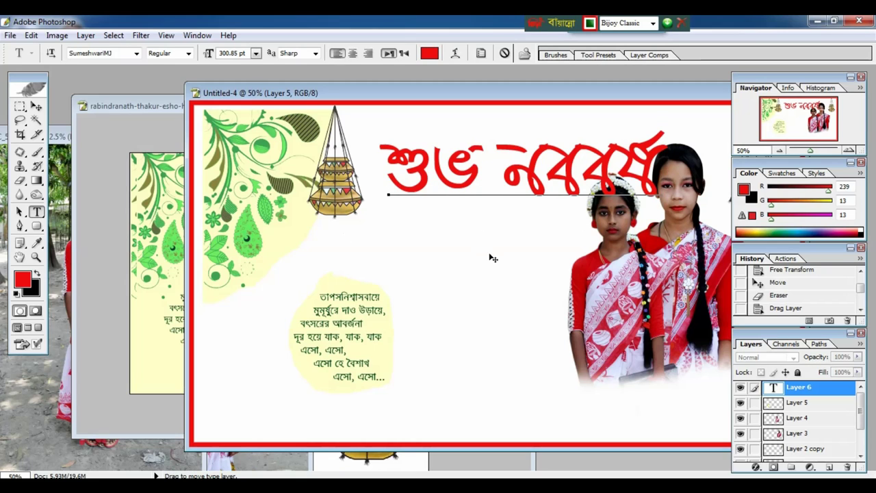
{"action": "left_click_drag", "start_coordinate": [489, 254], "coordinate": [454, 249]}
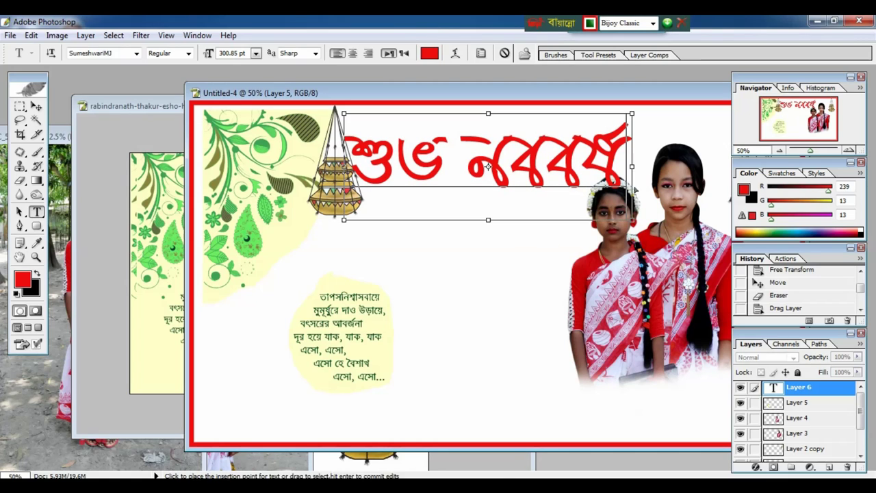
{"action": "key", "text": "ctrl"}
{"action": "left_click_drag", "start_coordinate": [632, 216], "coordinate": [553, 278]}
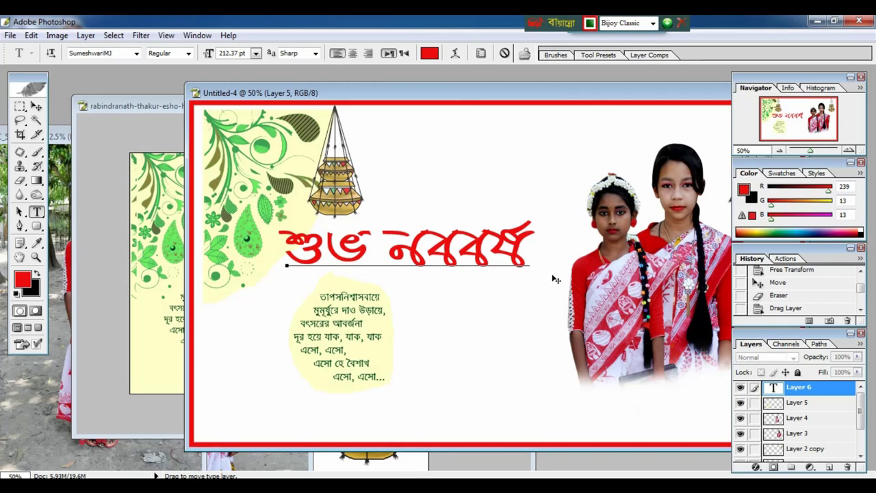
{"action": "type", "text": "১৪"}
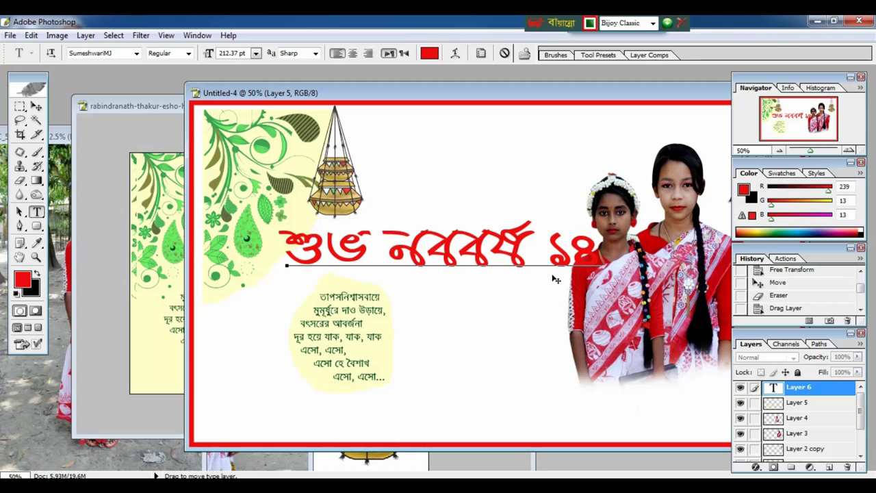
{"action": "type", "text": "২৫"}
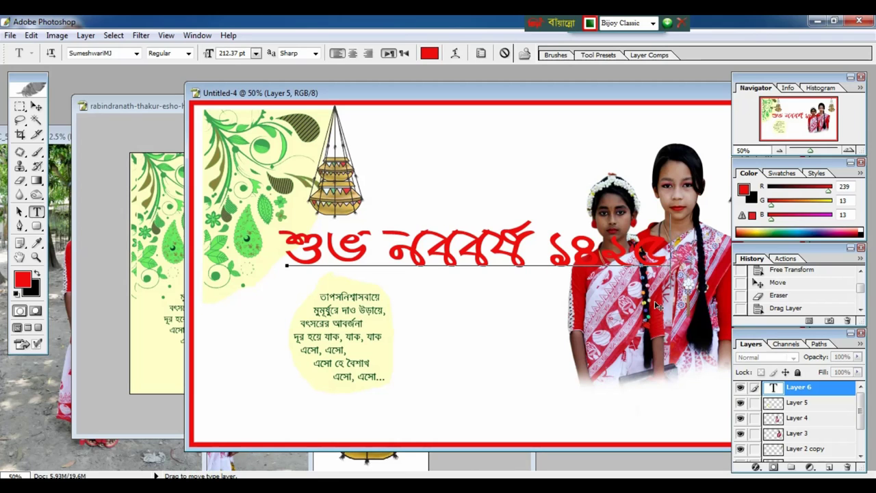
{"action": "left_click_drag", "start_coordinate": [656, 306], "coordinate": [597, 255]}
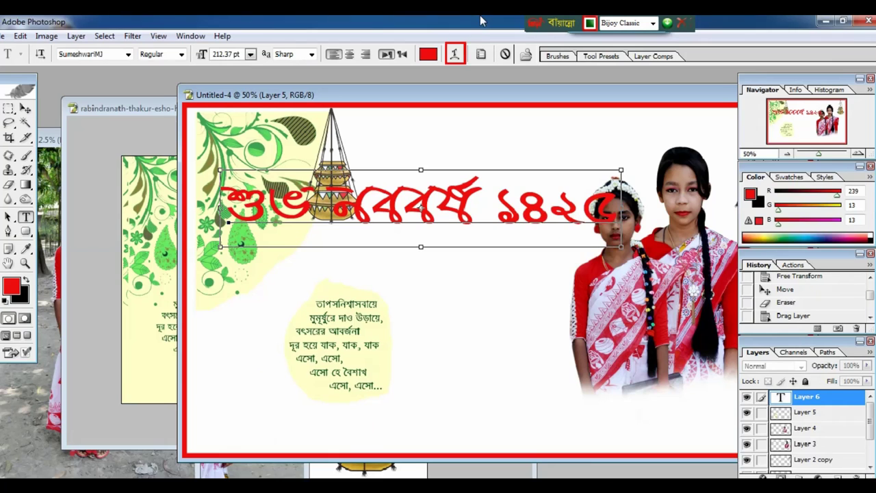
Warp the headline with the Flag style, Bend +29 and Horizontal Distortion -44, then shift it right.
{"action": "left_click", "coordinate": [431, 91]}
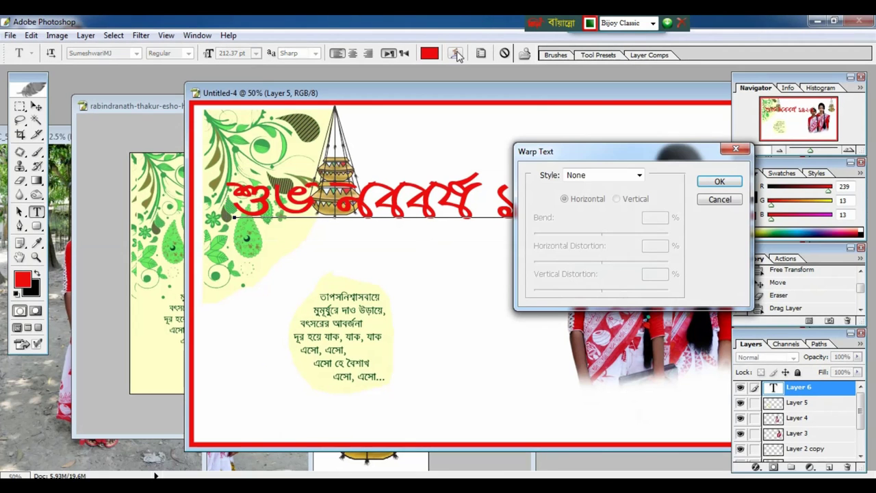
{"action": "left_click", "coordinate": [632, 178]}
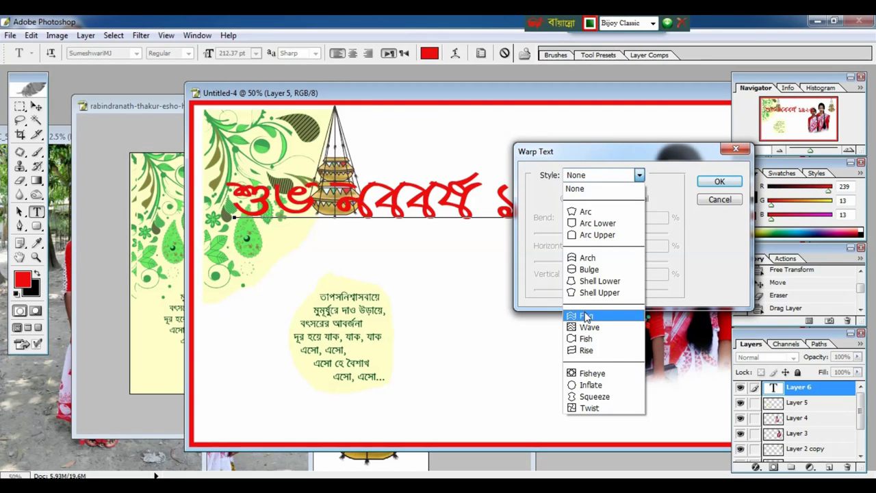
{"action": "left_click", "coordinate": [584, 298]}
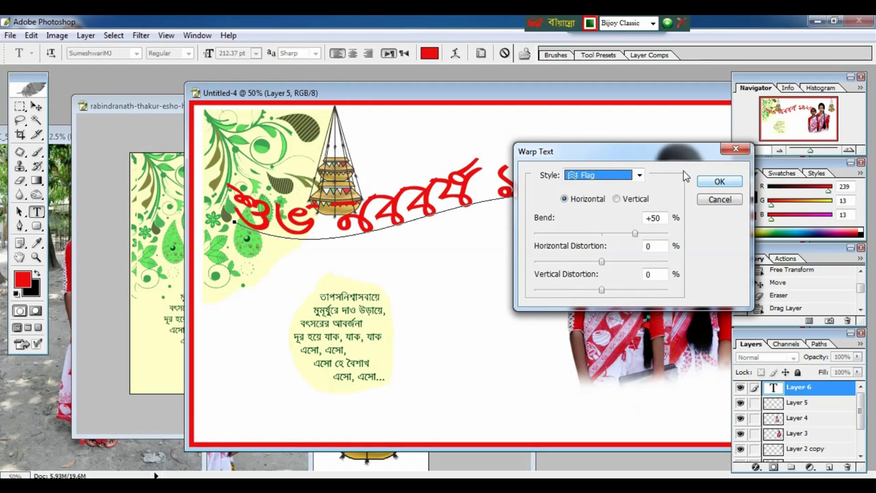
{"action": "left_click_drag", "start_coordinate": [661, 158], "coordinate": [684, 264]}
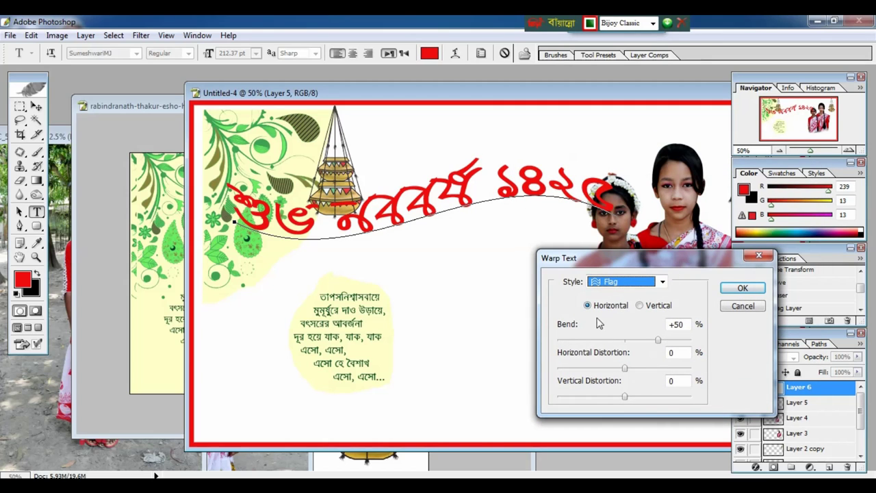
{"action": "mouse_move", "coordinate": [658, 340]}
{"action": "left_mouse_down"}
{"action": "mouse_move", "coordinate": [644, 341]}
{"action": "mouse_move", "coordinate": [667, 348]}
{"action": "left_mouse_up"}
{"action": "left_click_drag", "start_coordinate": [624, 368], "coordinate": [621, 397]}
{"action": "left_click", "coordinate": [743, 288]}
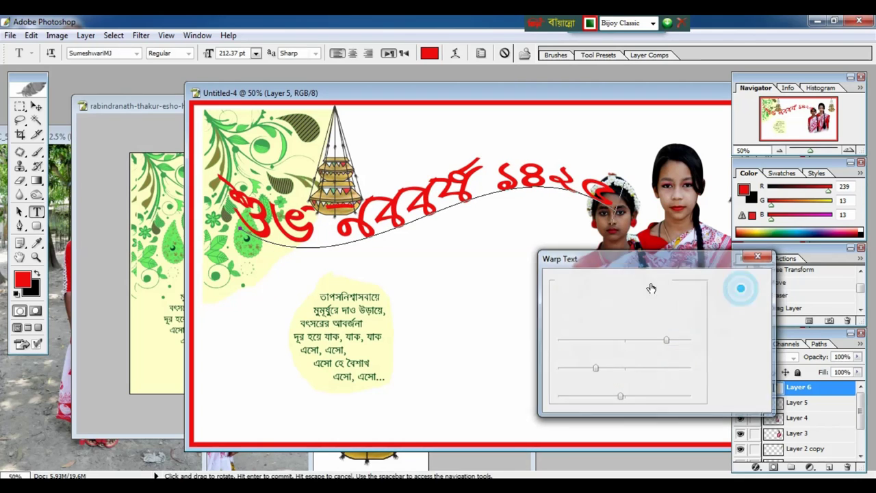
{"action": "left_click_drag", "start_coordinate": [567, 262], "coordinate": [597, 271]}
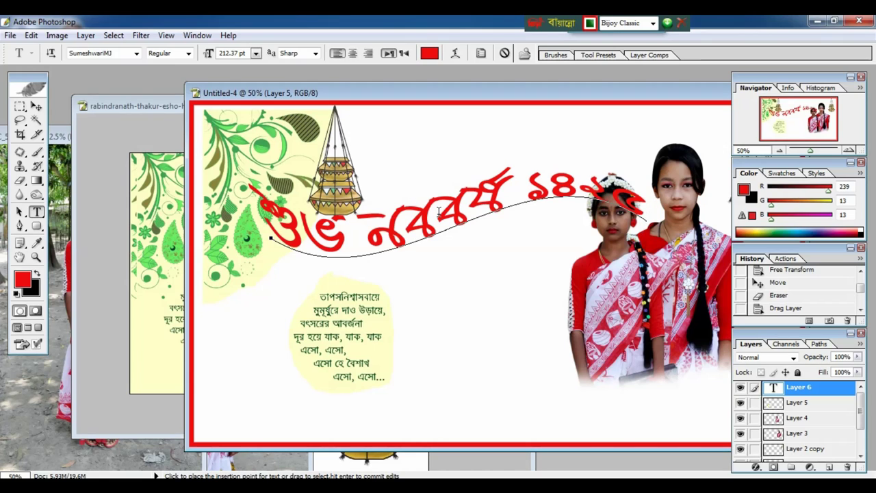
Rotate the warped headline about -18.8° and move it higher on the banner.
{"action": "left_click", "coordinate": [37, 106]}
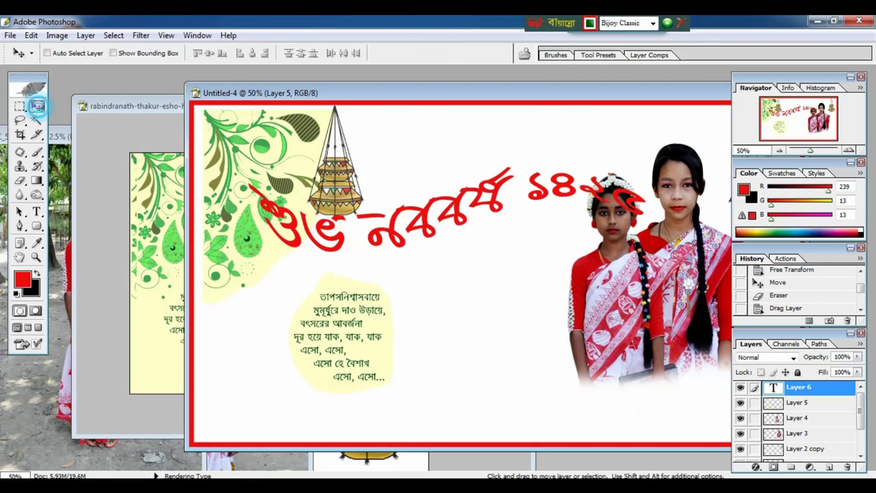
{"action": "left_click_drag", "start_coordinate": [459, 231], "coordinate": [479, 239]}
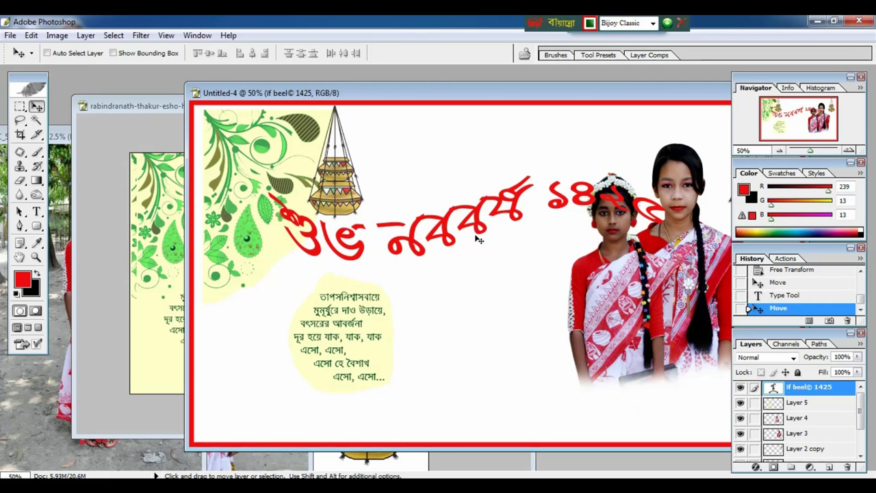
{"action": "key", "text": "ctrl+t"}
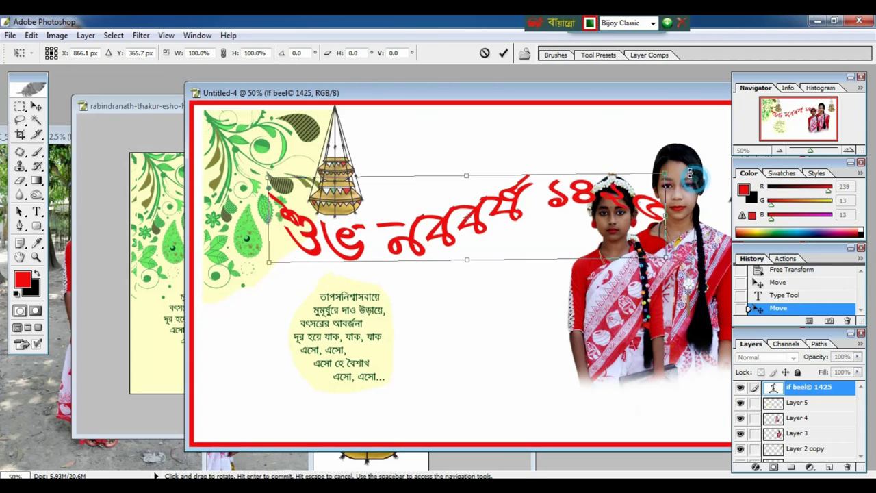
{"action": "left_click_drag", "start_coordinate": [692, 177], "coordinate": [659, 113]}
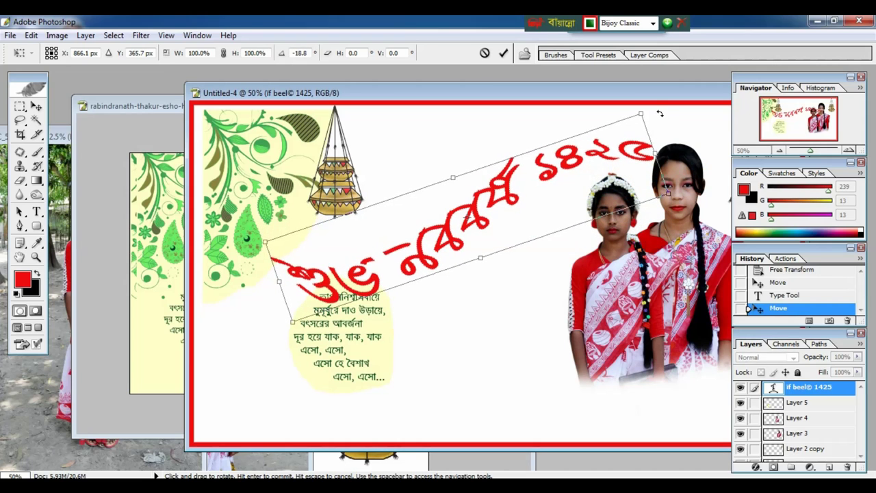
{"action": "key", "text": "Return"}
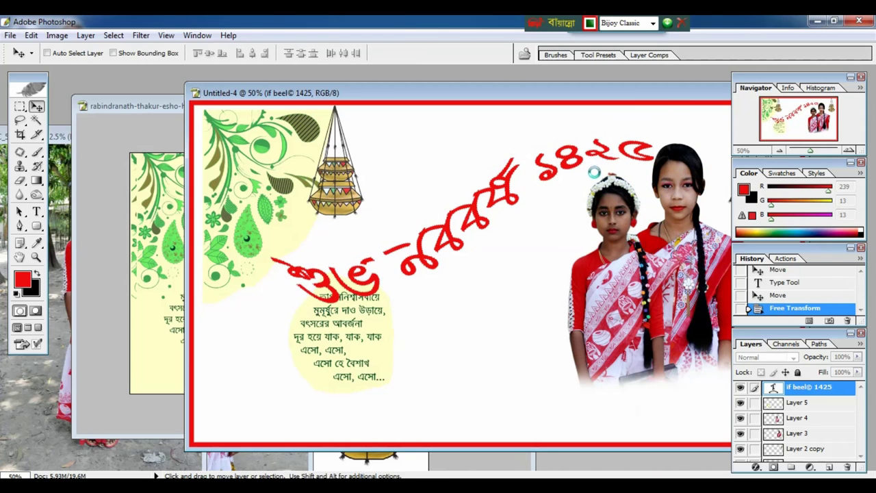
{"action": "left_click_drag", "start_coordinate": [594, 172], "coordinate": [590, 147]}
{"action": "key", "text": "ctrl+minus"}
{"action": "key", "text": "u"}
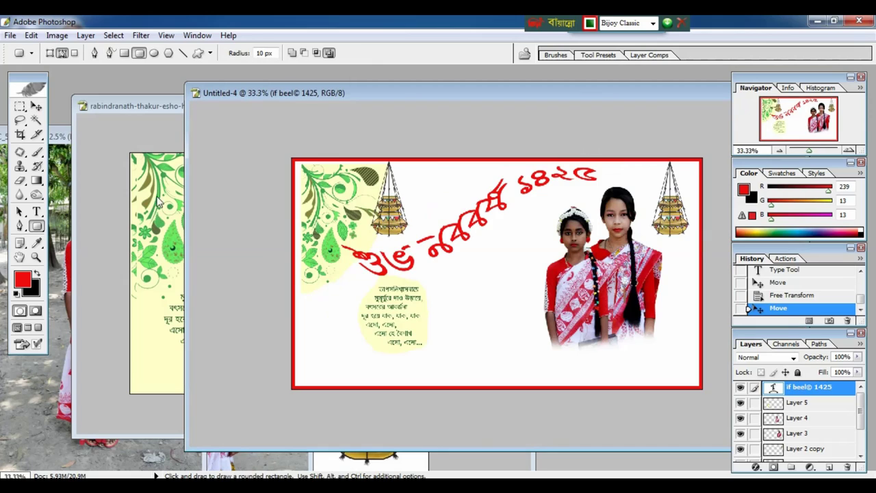
{"action": "left_click", "coordinate": [38, 213]}
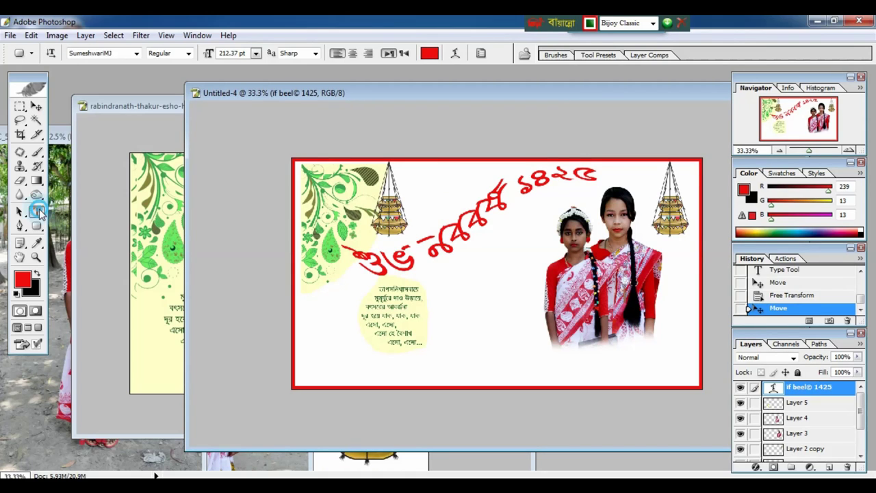
Add the red credit line 'আয়োজনেঃ' plus the organiser name at the bottom, sized about 114 pt.
{"action": "left_click", "coordinate": [445, 353]}
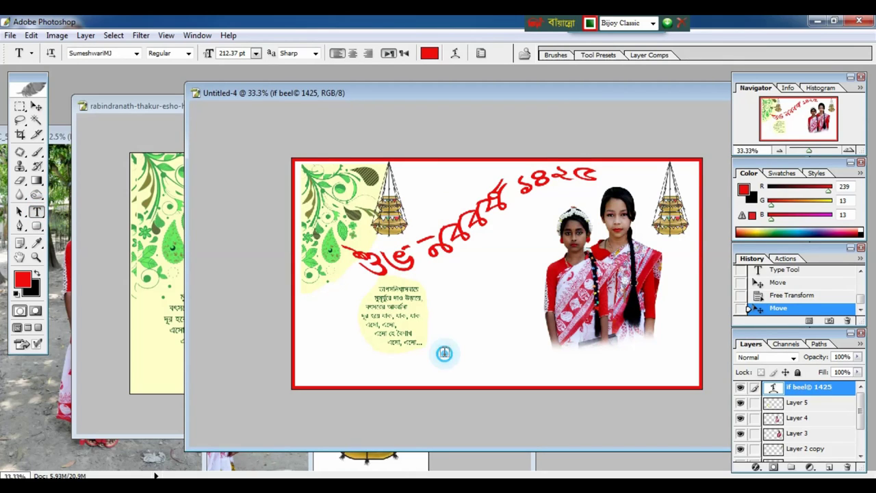
{"action": "type", "text": "আয়ে"}
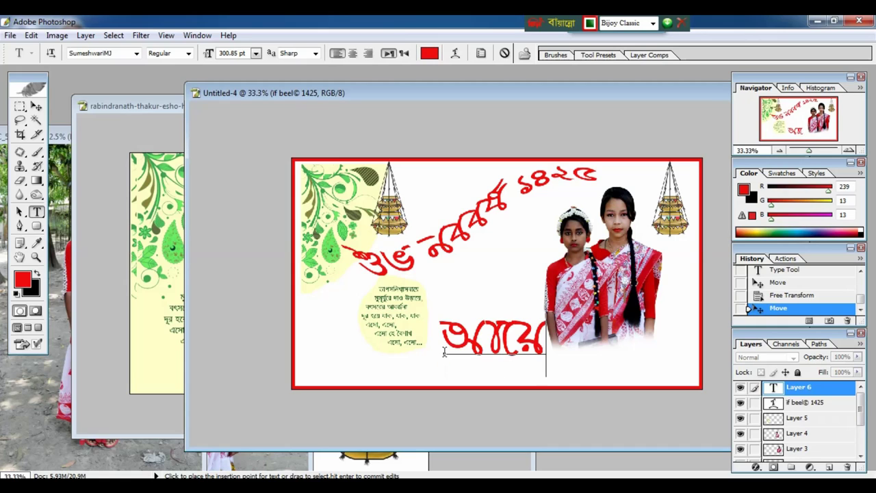
{"action": "type", "text": "া"}
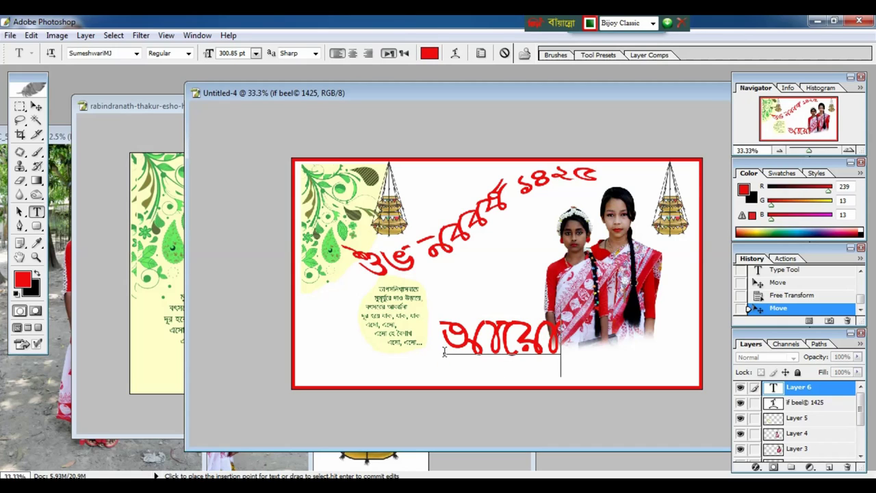
{"action": "type", "text": "জনে"}
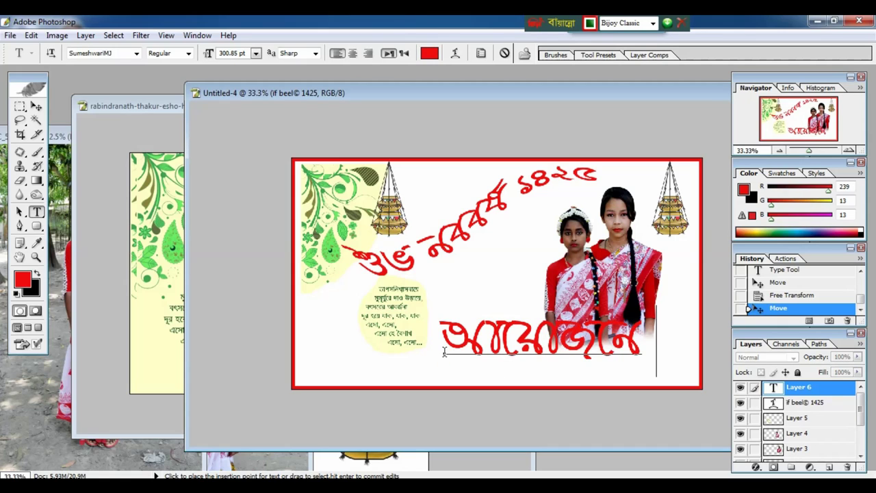
{"action": "type", "text": "ঃ"}
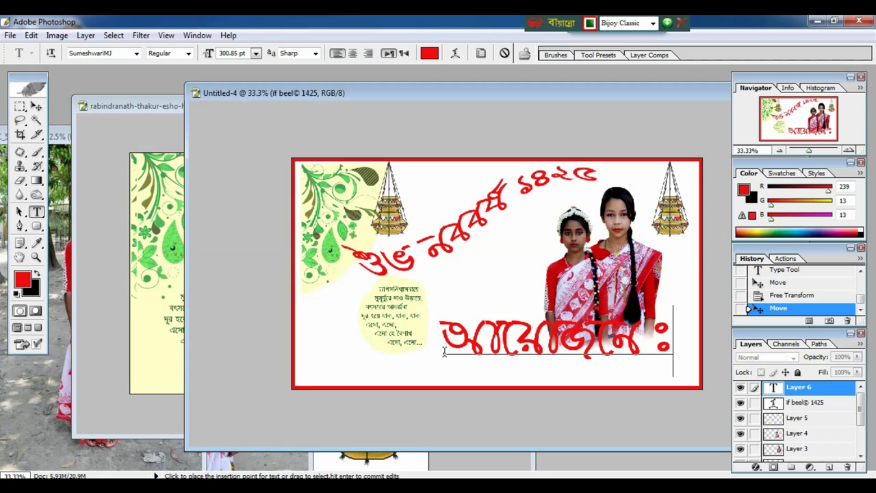
{"action": "key", "text": "ctrl"}
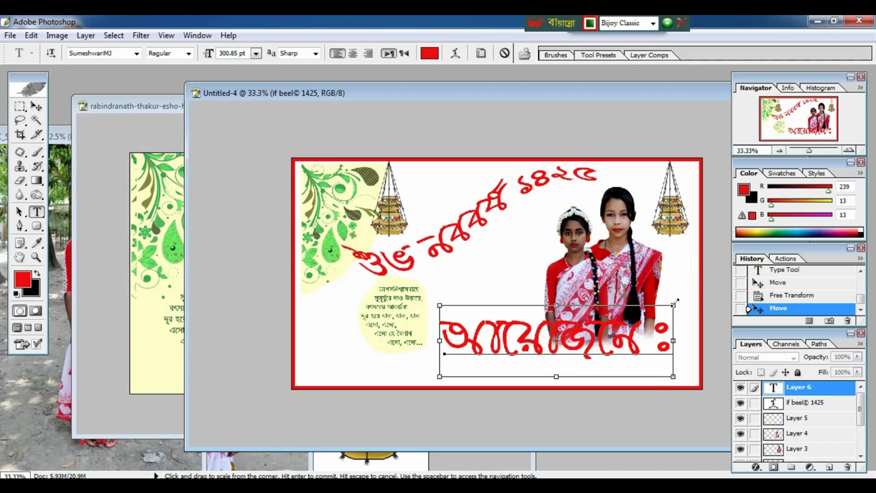
{"action": "left_click_drag", "start_coordinate": [676, 301], "coordinate": [518, 348]}
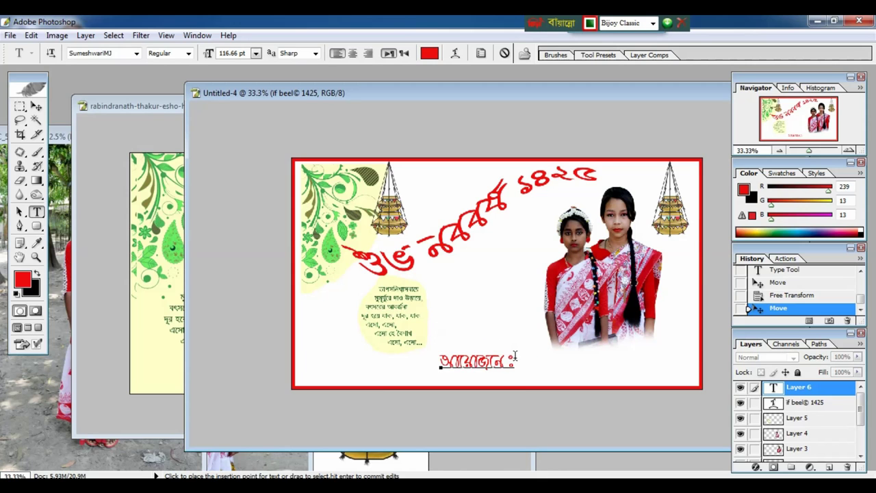
{"action": "key", "text": "ctrl"}
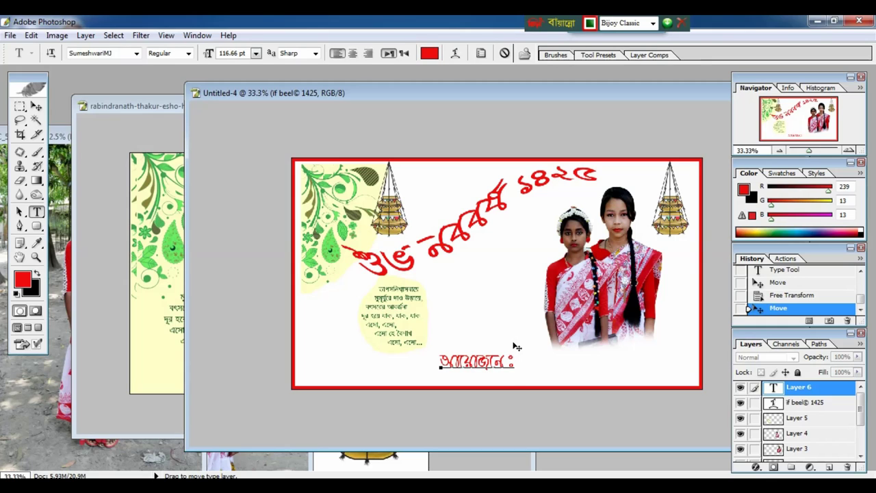
{"action": "key", "text": "ctrl"}
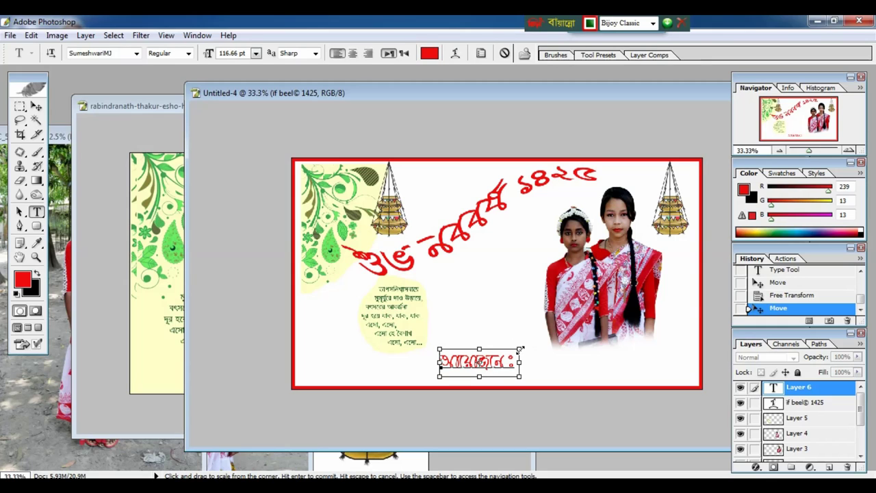
{"action": "left_click_drag", "start_coordinate": [521, 349], "coordinate": [544, 334]}
{"action": "type", "text": "ভাকাশ এডি"}
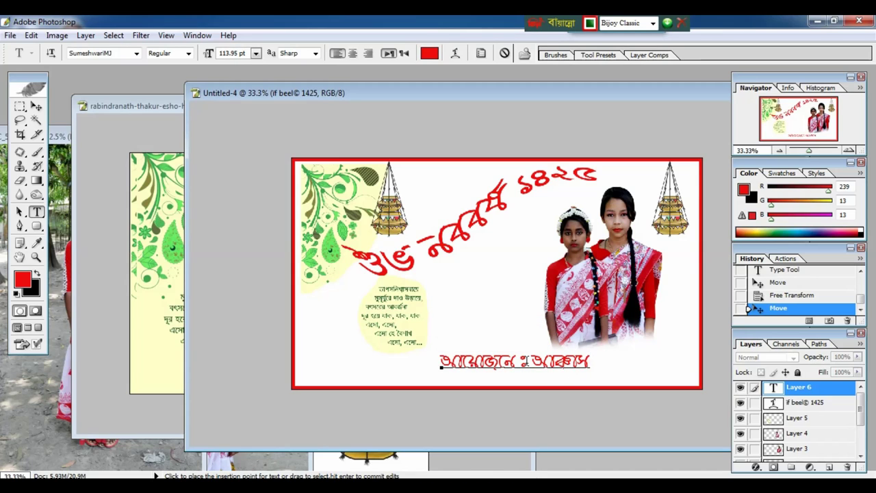
{"action": "type", "text": "িং"}
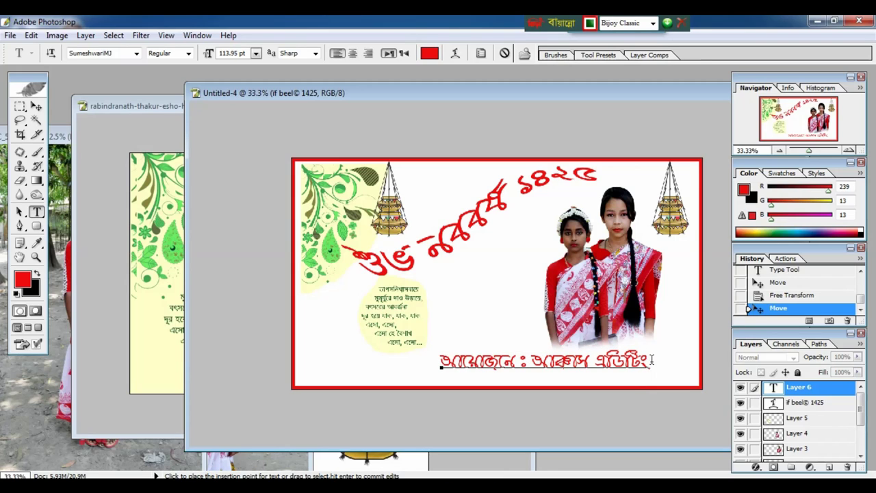
{"action": "left_click_drag", "start_coordinate": [651, 361], "coordinate": [427, 364]}
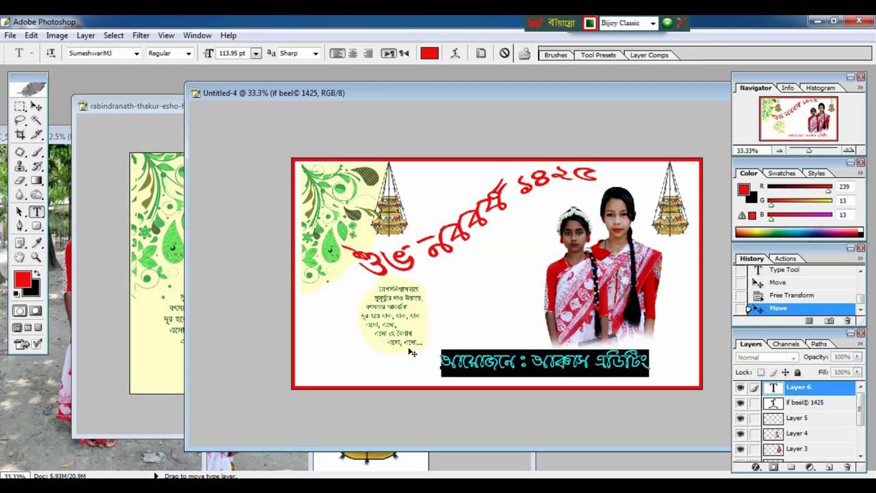
Set the credit line's font to DhakarchithiMJ and commit the text.
{"action": "left_click", "coordinate": [137, 53]}
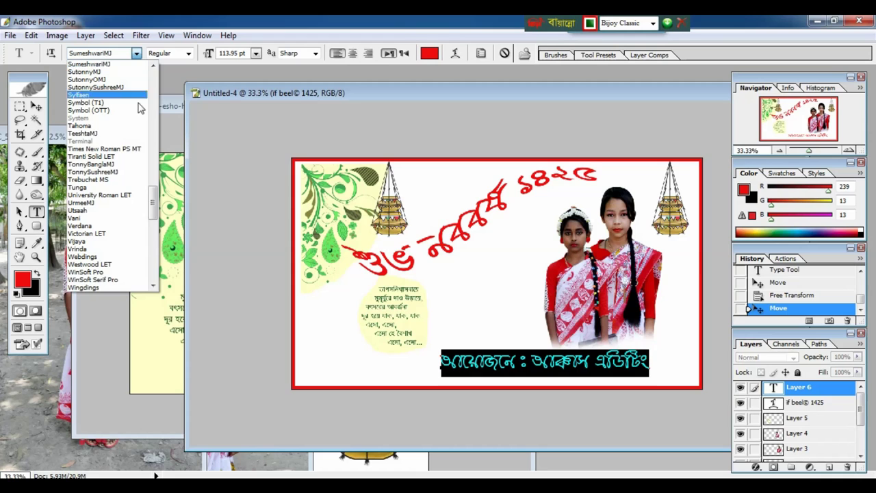
{"action": "left_click_drag", "start_coordinate": [152, 199], "coordinate": [137, 142]}
{"action": "left_click", "coordinate": [137, 142]}
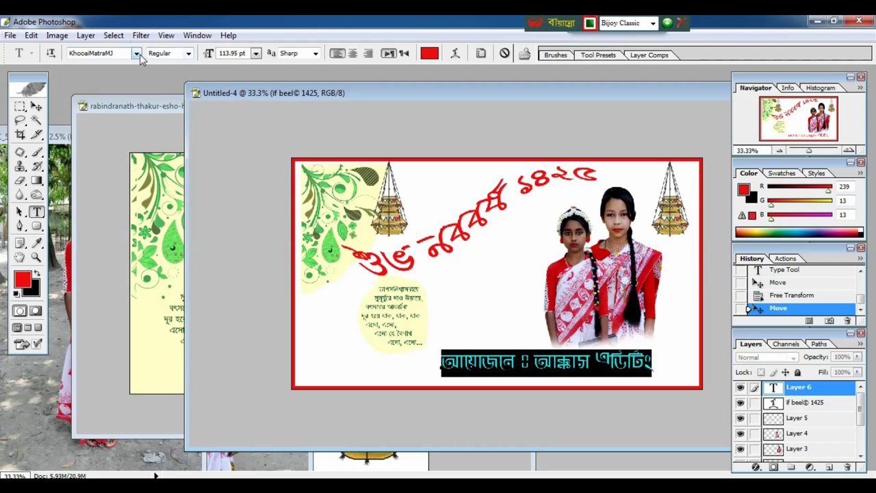
{"action": "left_click", "coordinate": [138, 54]}
{"action": "scroll", "coordinate": [109, 137], "scroll_direction": "up", "scroll_amount": 2}
{"action": "left_click", "coordinate": [102, 95]}
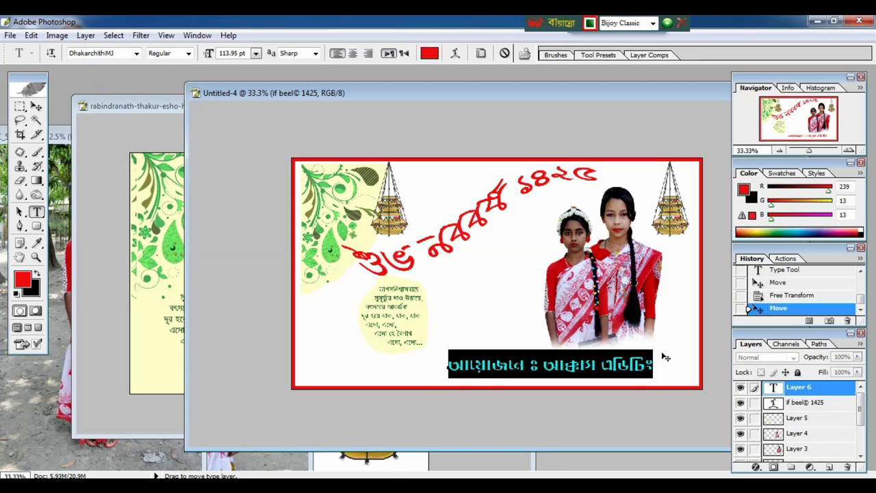
{"action": "key", "text": "ctrl+Return"}
{"action": "key", "text": "v"}
{"action": "key", "text": "ctrl+plus"}
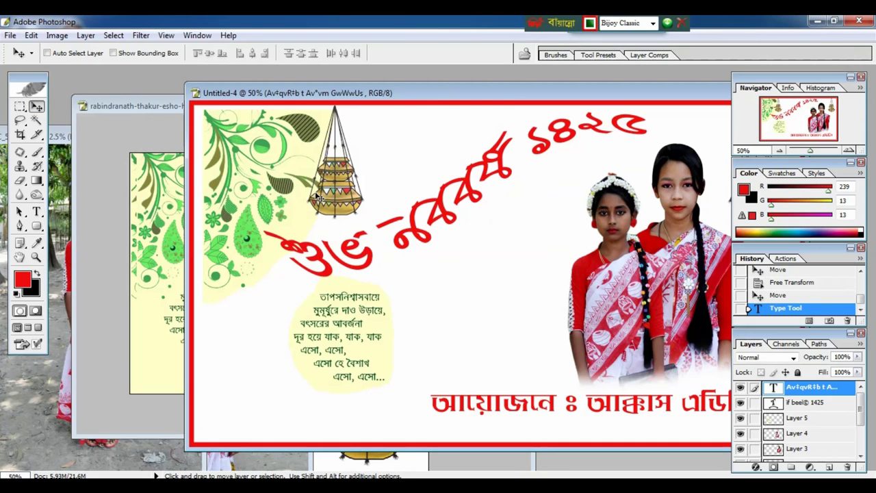
{"action": "key", "text": "ctrl+minus"}
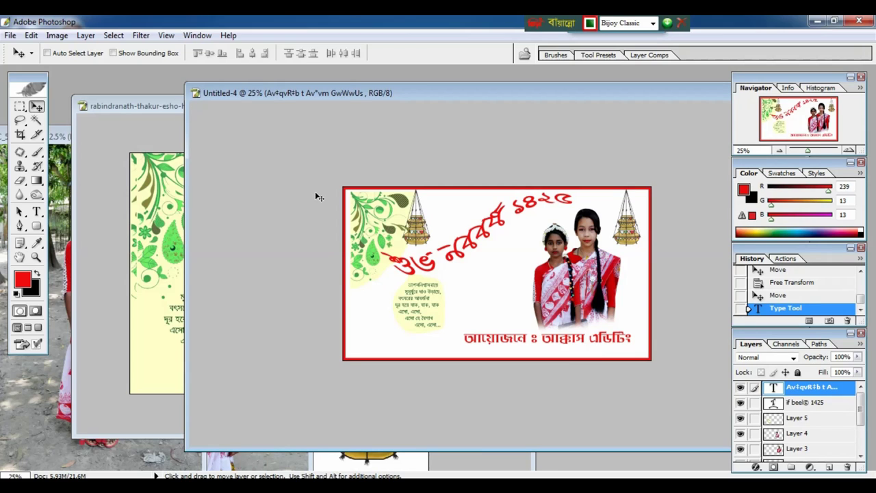
{"action": "key", "text": "ctrl+plus"}
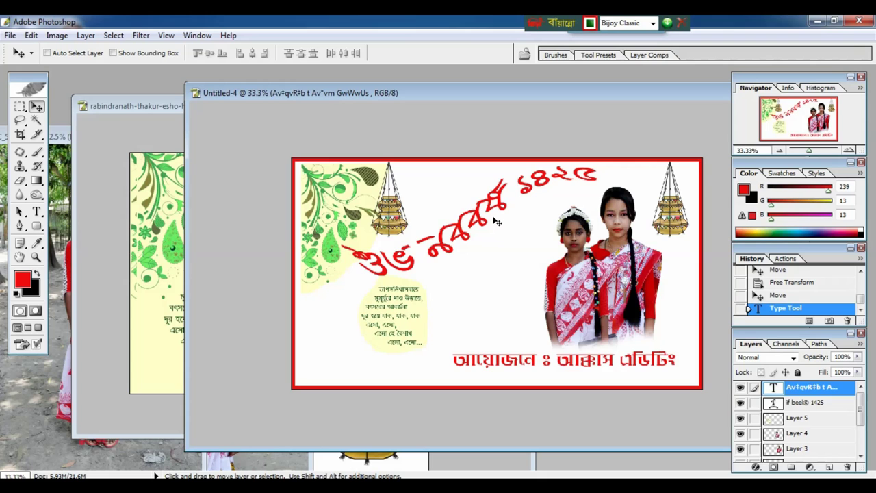
Nudge the left girl slightly left and set her Layer 4 opacity to 100%.
{"action": "left_click_drag", "start_coordinate": [575, 274], "coordinate": [571, 274]}
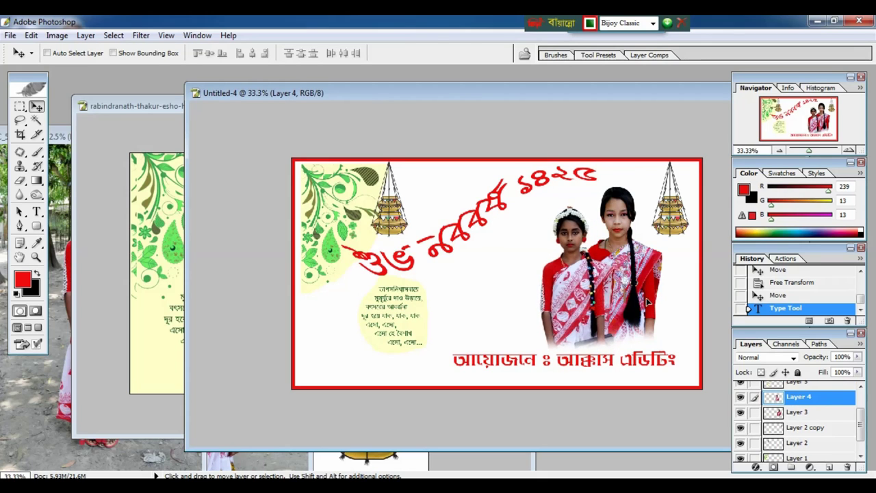
{"action": "key", "text": "ctrl+plus"}
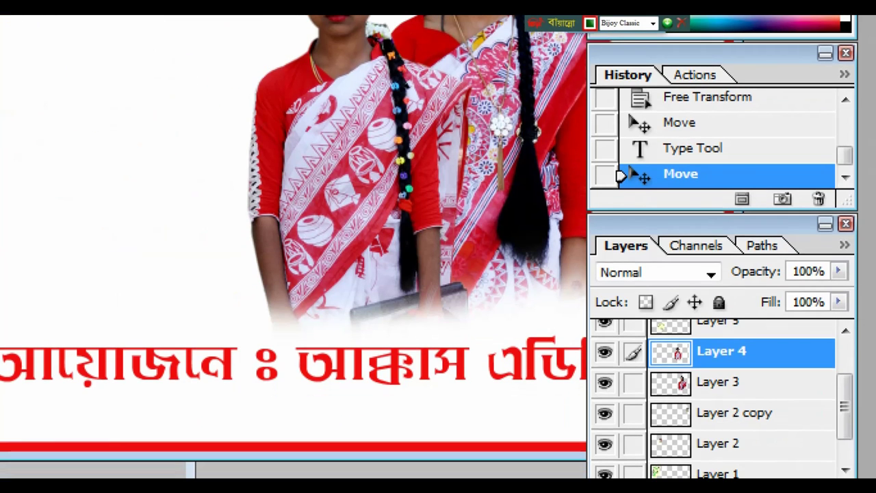
{"action": "left_click_drag", "start_coordinate": [647, 336], "coordinate": [774, 373]}
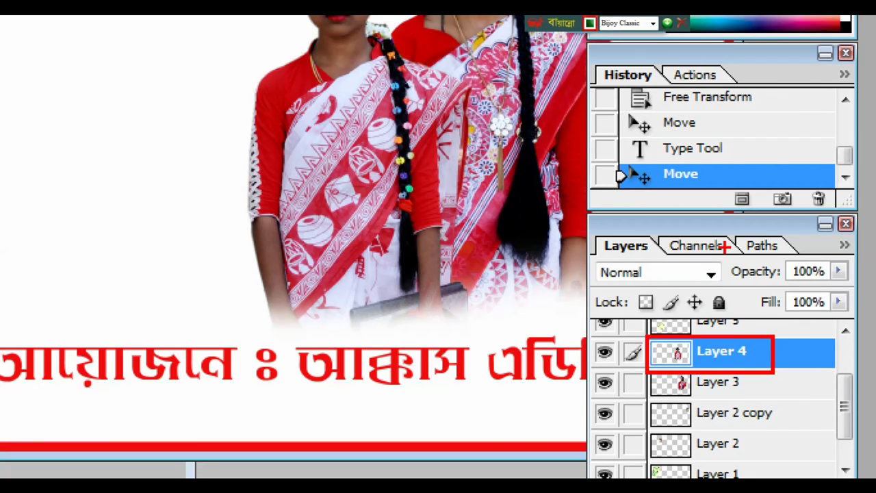
{"action": "left_click_drag", "start_coordinate": [728, 256], "coordinate": [848, 287]}
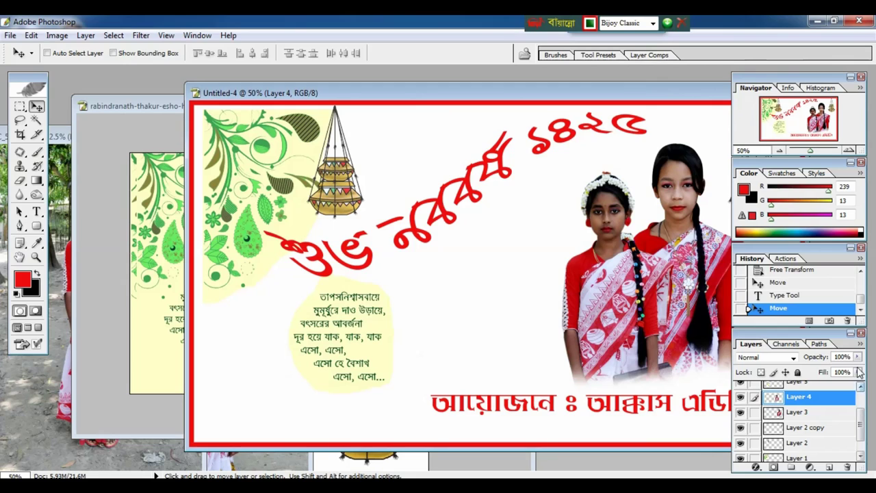
{"action": "left_click", "coordinate": [858, 361]}
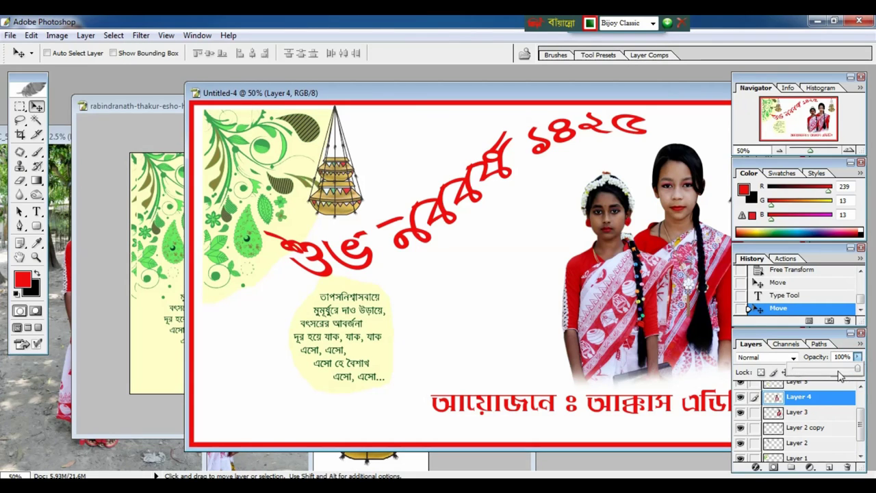
{"action": "mouse_move", "coordinate": [856, 368]}
{"action": "left_mouse_down"}
{"action": "mouse_move", "coordinate": [820, 376]}
{"action": "mouse_move", "coordinate": [857, 373]}
{"action": "left_mouse_up"}
Select the top text layer and add a new empty layer above it.
{"action": "scroll", "coordinate": [857, 397], "scroll_direction": "up", "scroll_amount": 2}
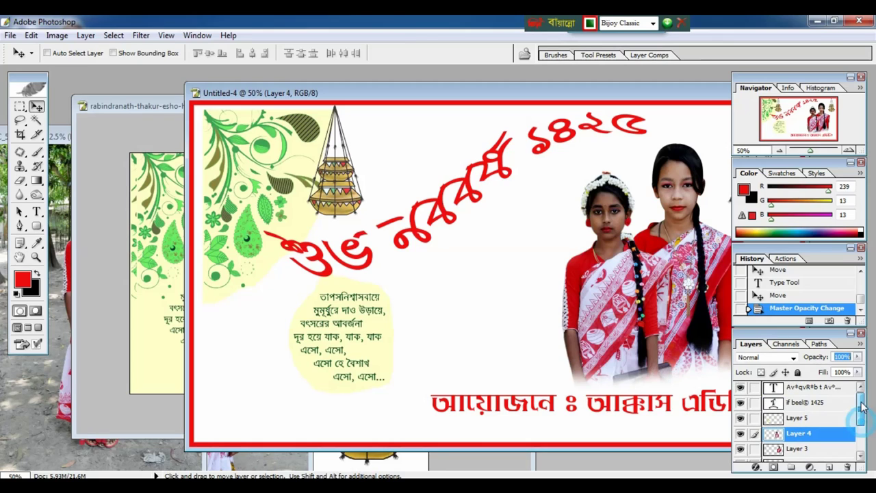
{"action": "left_click", "coordinate": [818, 387]}
{"action": "double_click", "coordinate": [818, 388]}
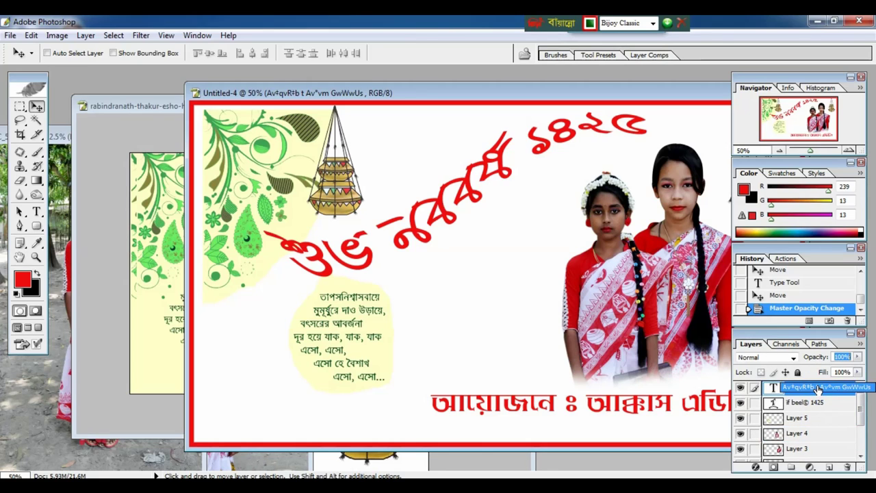
{"action": "key", "text": "Return"}
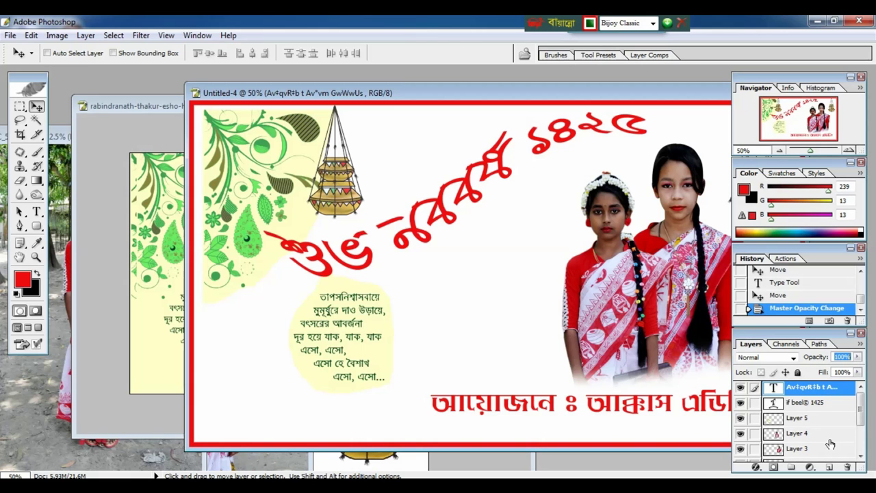
{"action": "double_click", "coordinate": [802, 390]}
{"action": "key", "text": "Return"}
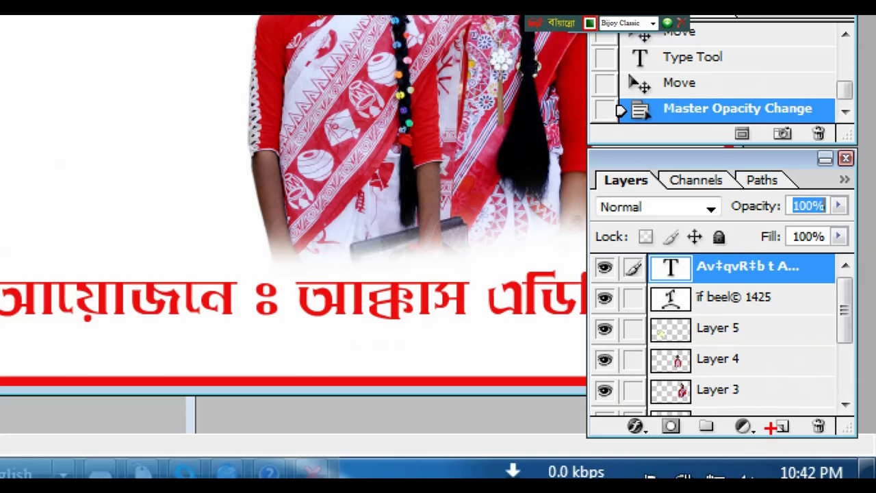
{"action": "left_click_drag", "start_coordinate": [771, 415], "coordinate": [805, 442]}
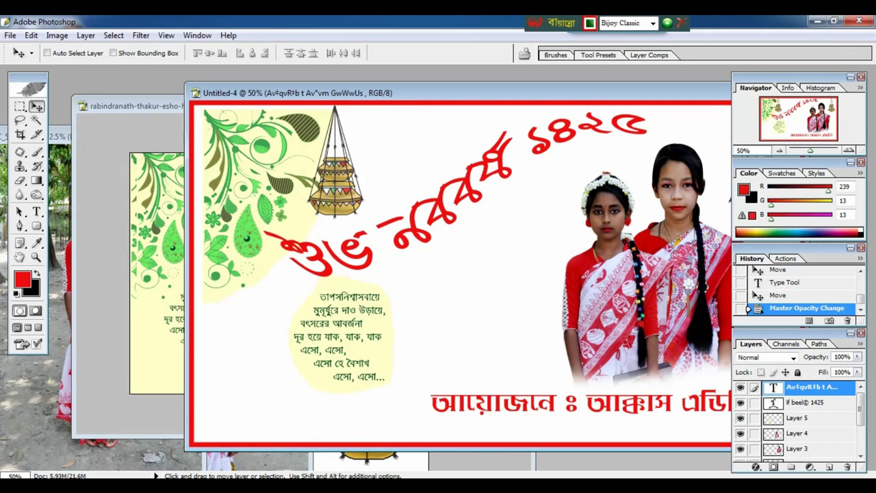
{"action": "left_click", "coordinate": [829, 469]}
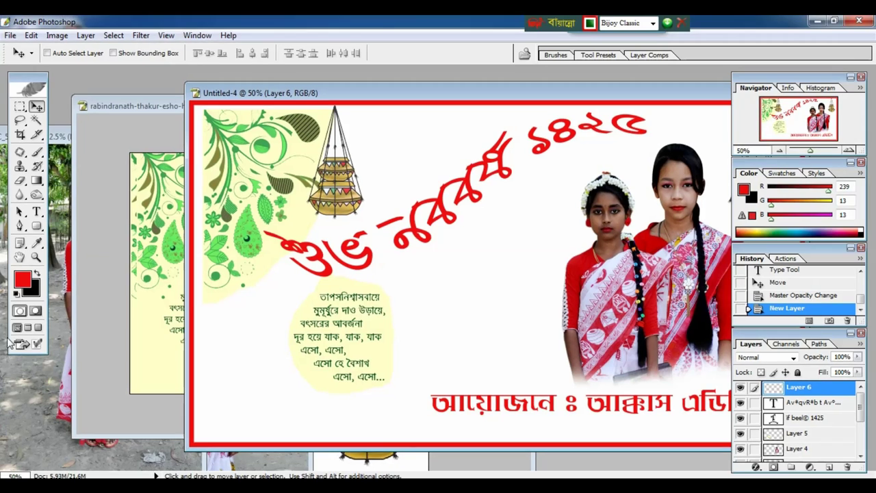
Set the foreground colour to golden yellow R243 G205 B30 and choose the Brush.
{"action": "left_click", "coordinate": [23, 281]}
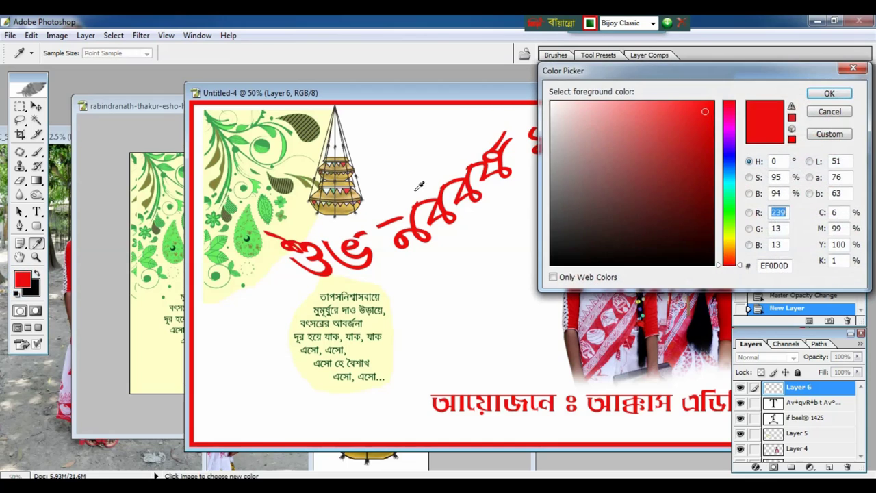
{"action": "left_click_drag", "start_coordinate": [730, 237], "coordinate": [731, 246]}
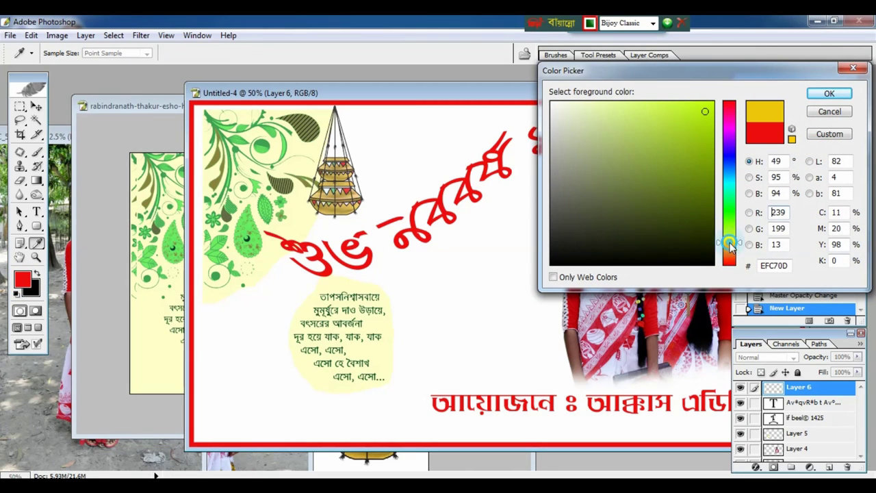
{"action": "left_click", "coordinate": [694, 109]}
{"action": "left_click", "coordinate": [829, 93]}
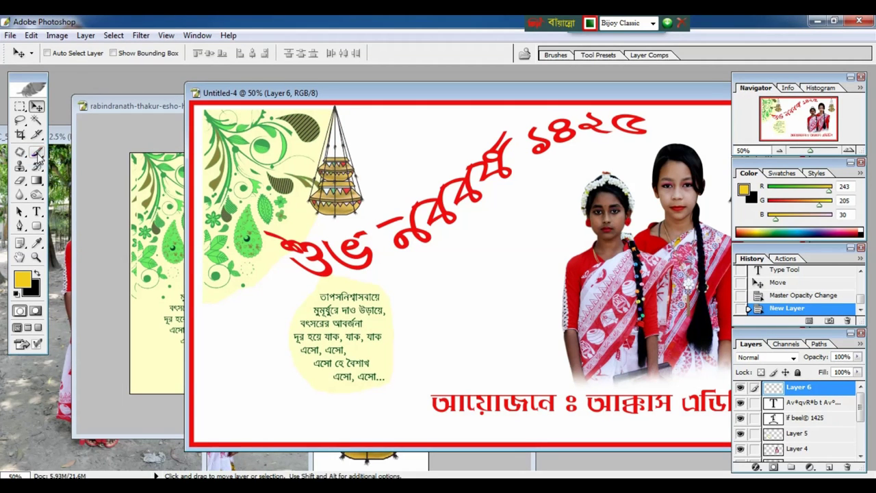
{"action": "left_click", "coordinate": [37, 153]}
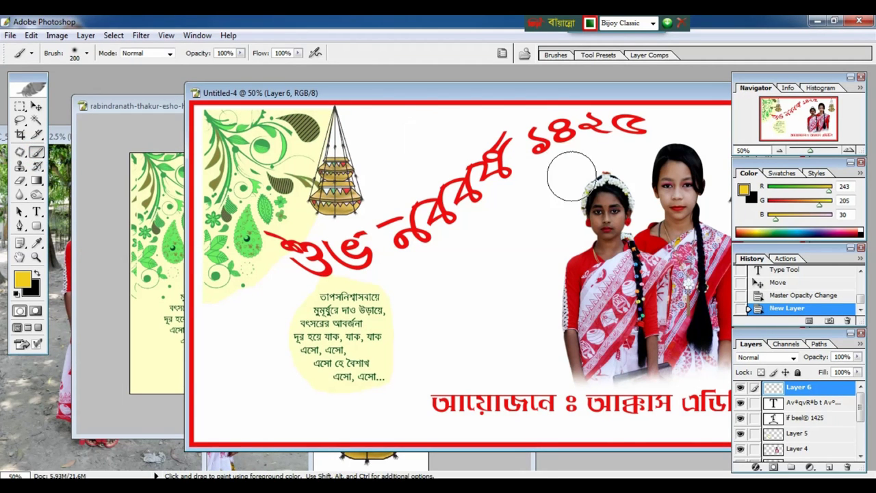
Paint soft 200 px yellow strokes around the two girls' heads on Layer 6.
{"action": "left_click", "coordinate": [624, 171]}
{"action": "mouse_move", "coordinate": [624, 171]}
{"action": "left_mouse_down"}
{"action": "mouse_move", "coordinate": [650, 174]}
{"action": "mouse_move", "coordinate": [632, 176]}
{"action": "mouse_move", "coordinate": [633, 164]}
{"action": "mouse_move", "coordinate": [621, 185]}
{"action": "mouse_move", "coordinate": [647, 170]}
{"action": "mouse_move", "coordinate": [681, 192]}
{"action": "mouse_move", "coordinate": [655, 211]}
{"action": "mouse_move", "coordinate": [625, 202]}
{"action": "left_mouse_up"}
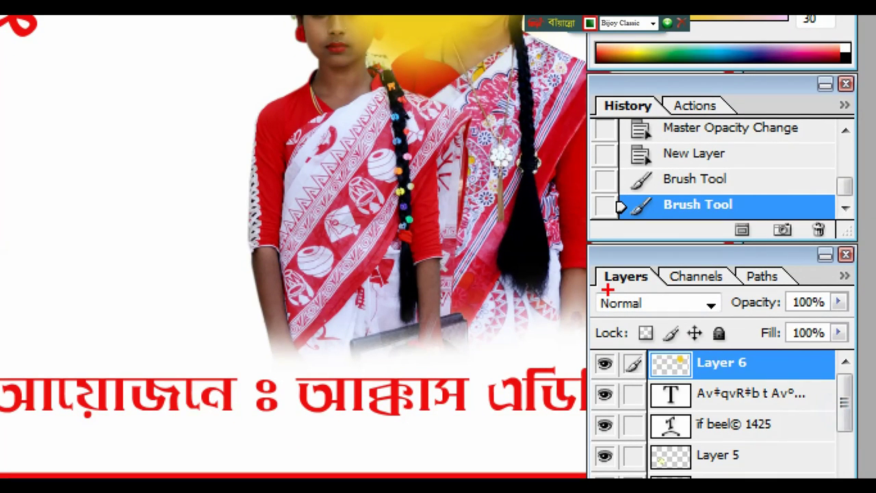
{"action": "left_click_drag", "start_coordinate": [594, 288], "coordinate": [718, 319]}
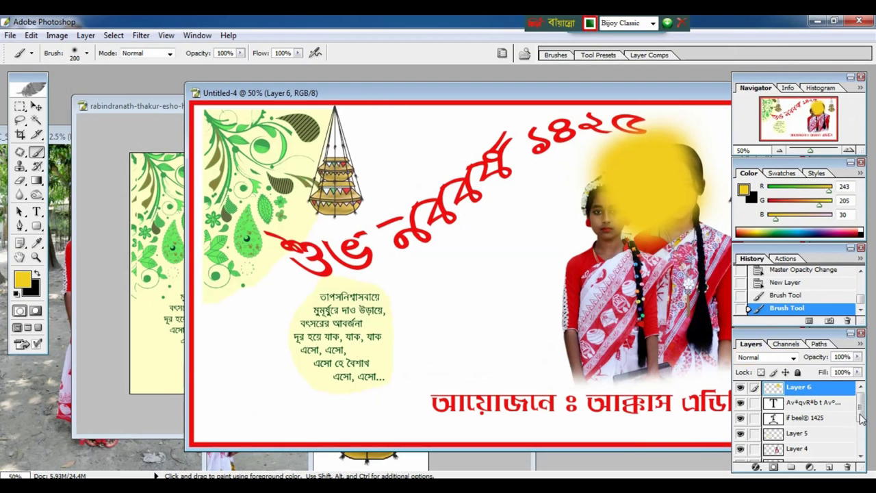
Try Darken and Soft Light on Layer 6, then settle on the Screen blend mode.
{"action": "left_click", "coordinate": [784, 357]}
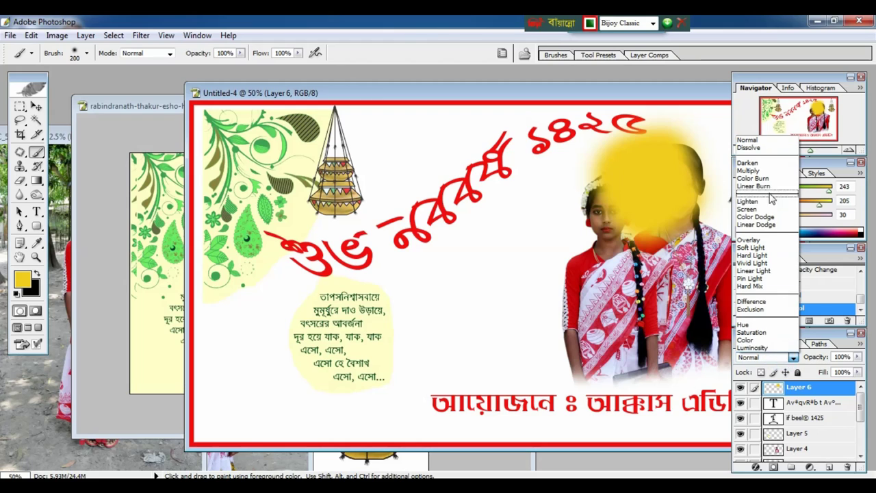
{"action": "left_click", "coordinate": [757, 164]}
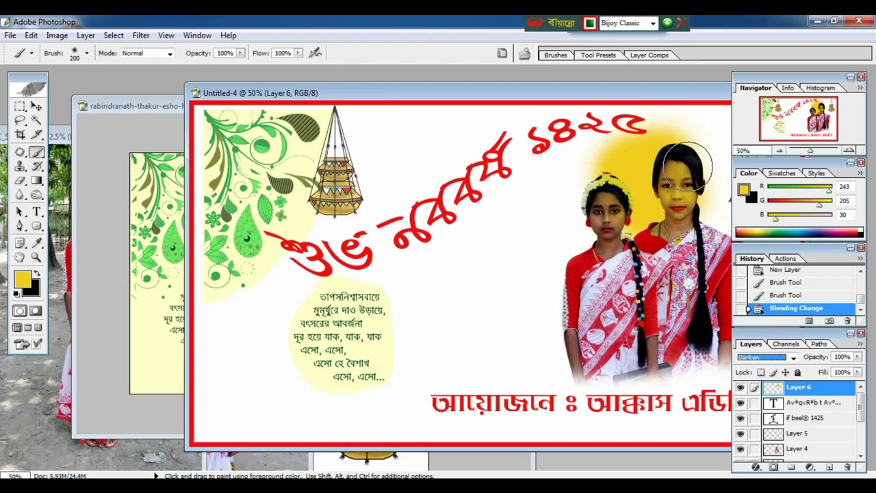
{"action": "left_click", "coordinate": [792, 357]}
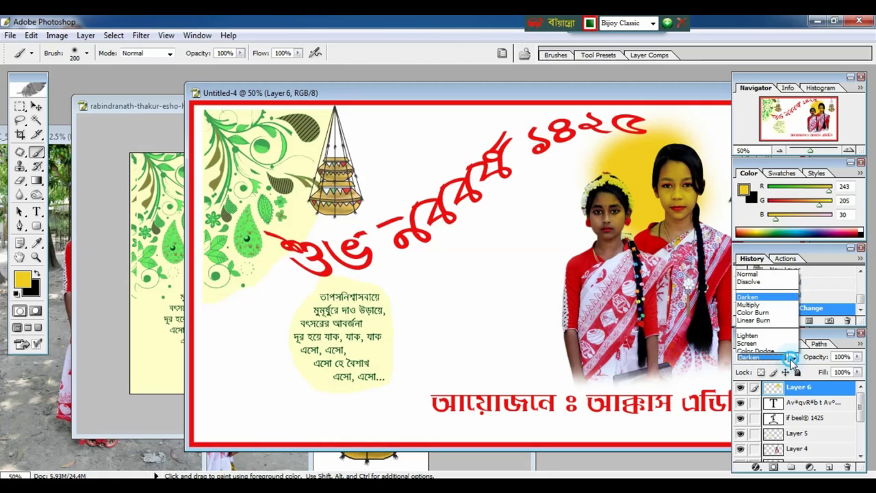
{"action": "left_click", "coordinate": [768, 249]}
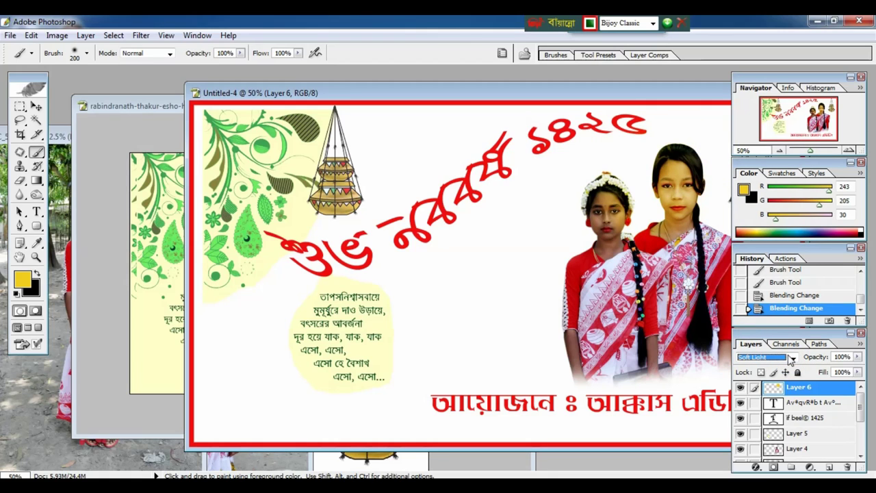
{"action": "left_click", "coordinate": [793, 357]}
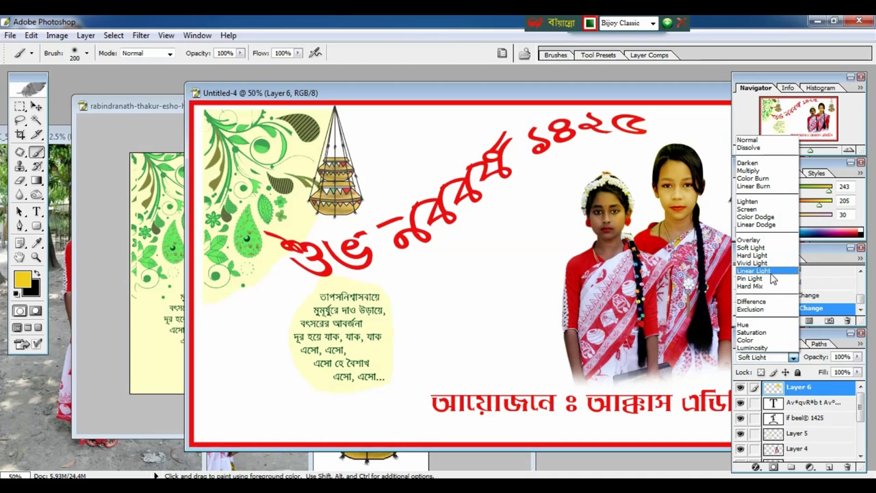
{"action": "left_click", "coordinate": [754, 211]}
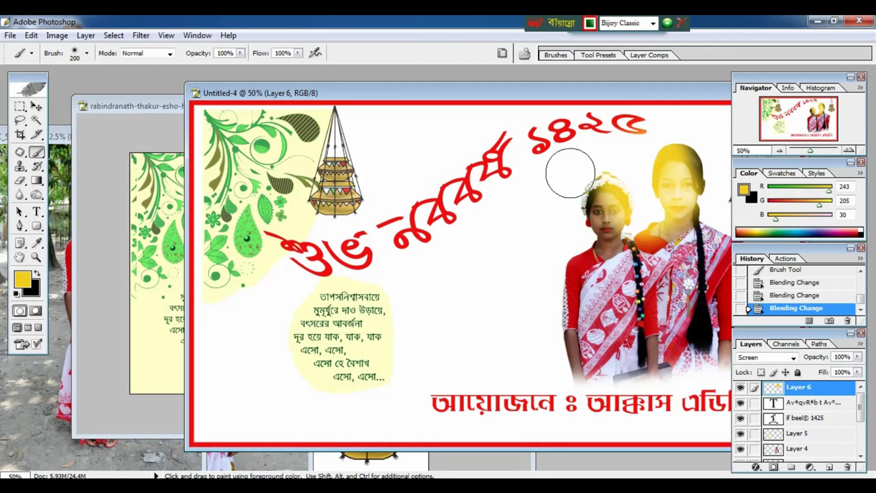
{"action": "key", "text": "i"}
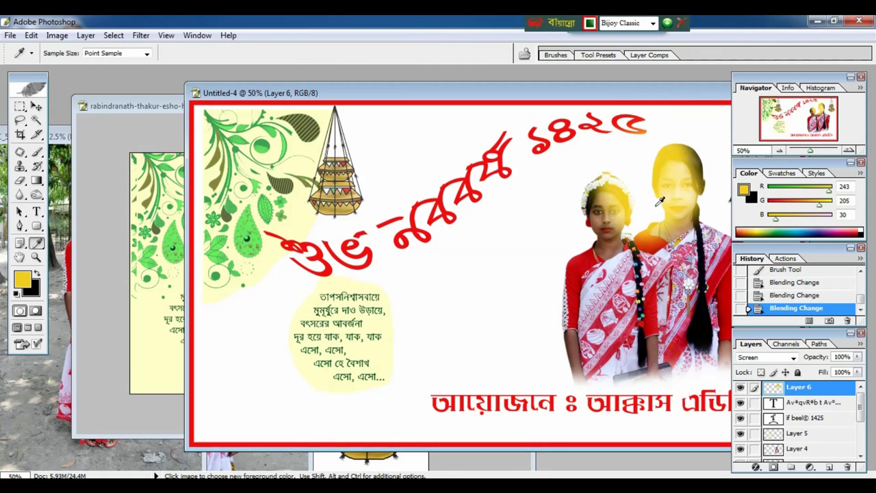
Scale the yellow glow to about 72.6% and place it over the right girl's head.
{"action": "key", "text": "ctrl+alt+e"}
{"action": "key", "text": "v"}
{"action": "left_click_drag", "start_coordinate": [663, 205], "coordinate": [566, 265]}
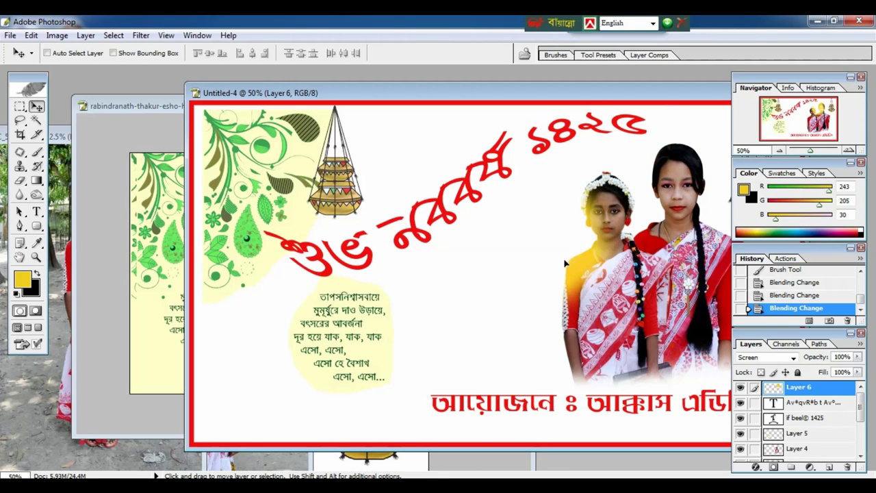
{"action": "key", "text": "ctrl+t"}
{"action": "left_click_drag", "start_coordinate": [606, 236], "coordinate": [675, 139]}
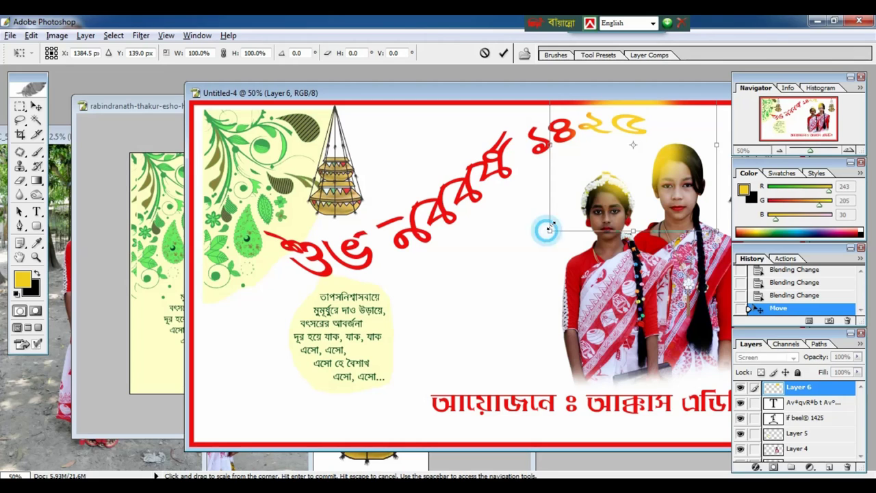
{"action": "left_click_drag", "start_coordinate": [550, 230], "coordinate": [572, 207]}
{"action": "left_click_drag", "start_coordinate": [623, 178], "coordinate": [628, 195]}
{"action": "key", "text": "Return"}
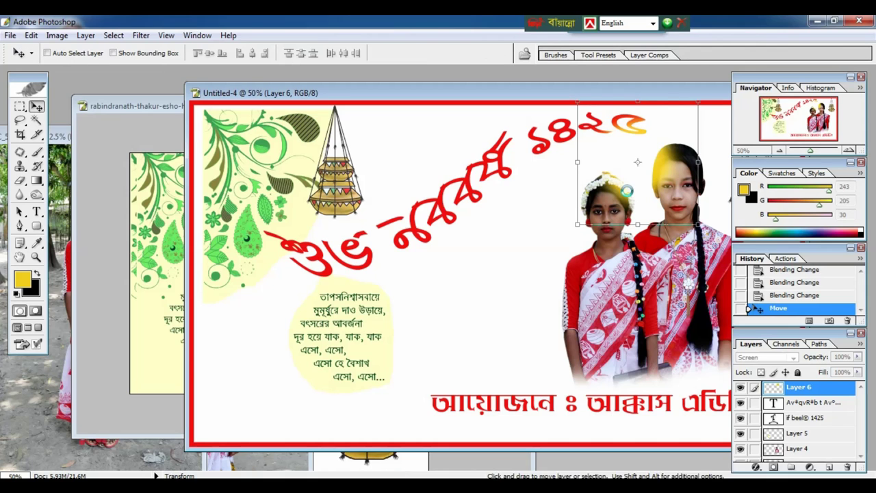
Zoom and pan around, ending with a view of the whole banner.
{"action": "key", "text": "ctrl+minus"}
{"action": "key", "text": "ctrl+plus"}
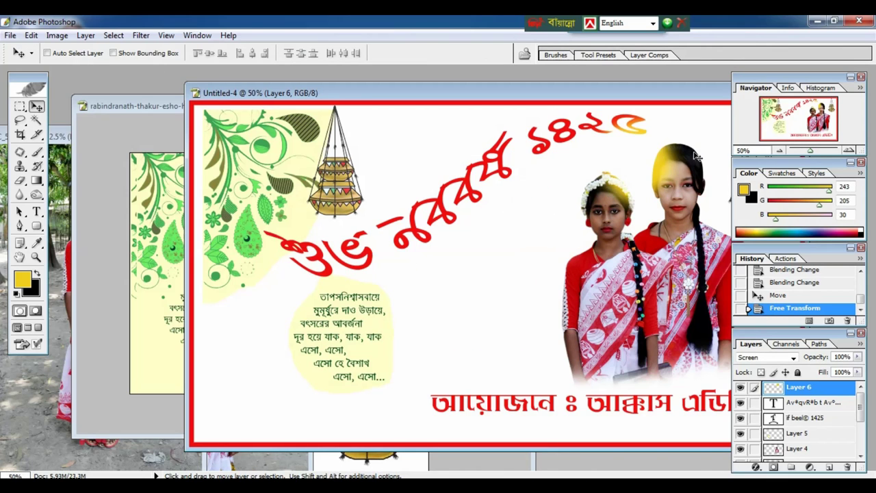
{"action": "key", "text": "ctrl+plus"}
{"action": "left_click_drag", "start_coordinate": [670, 153], "coordinate": [527, 269]}
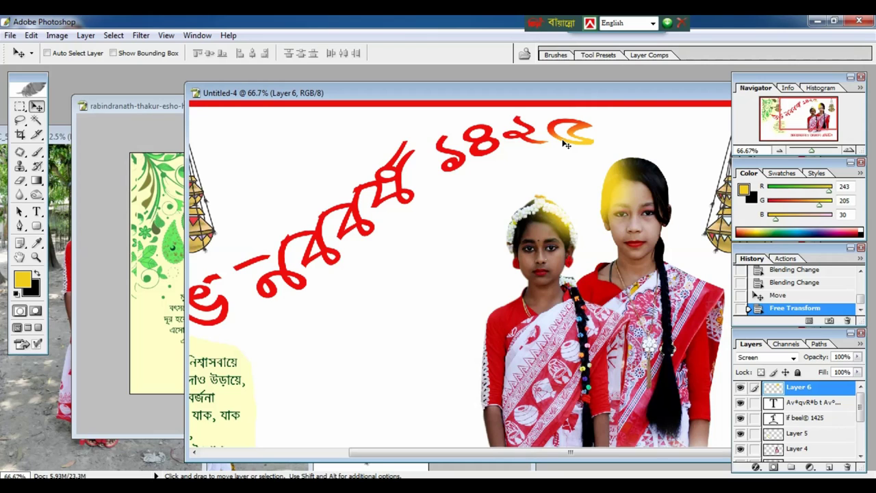
{"action": "key", "text": "ctrl+minus"}
{"action": "key", "text": "ctrl+minus"}
{"action": "key", "text": "ctrl+minus"}
{"action": "key", "text": "ctrl+minus"}
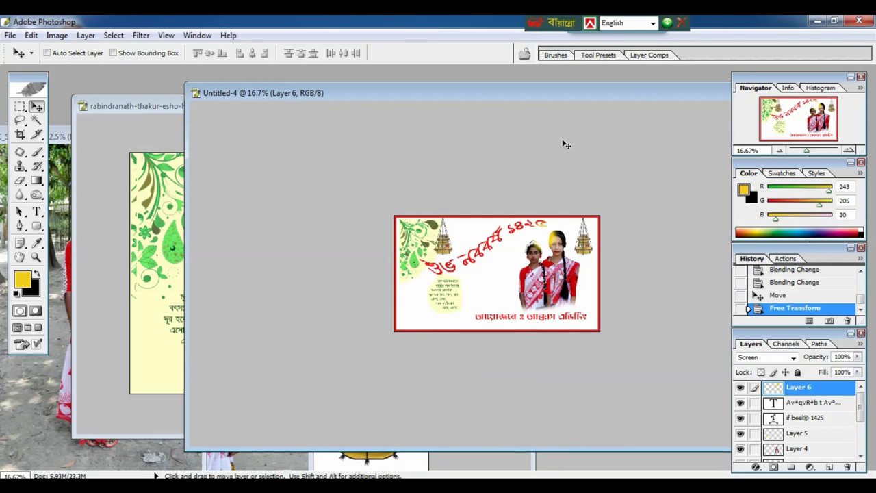